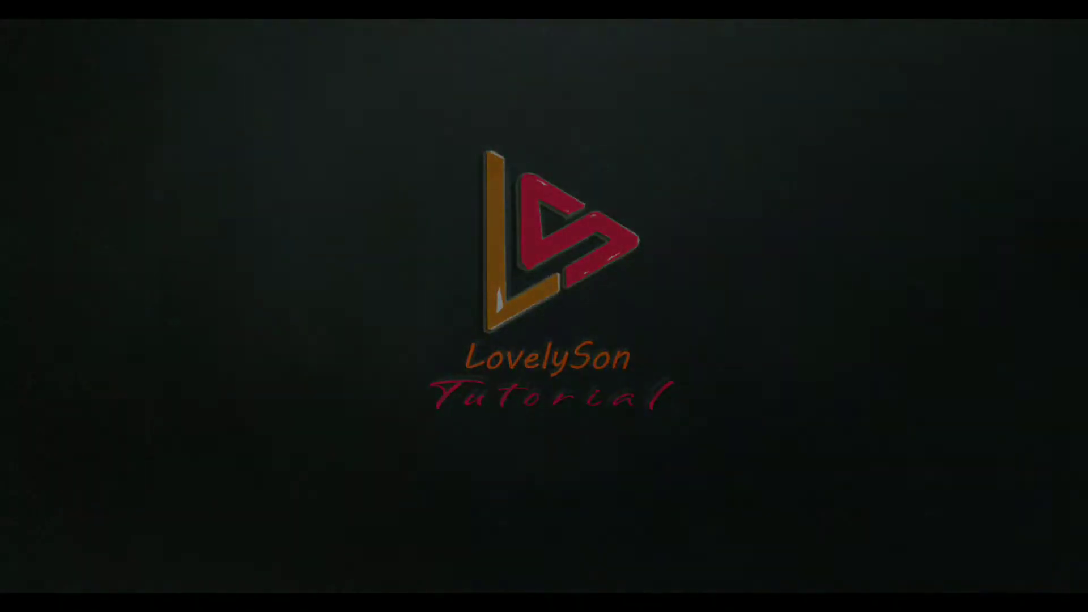
Step: Refresh the Windows desktop from its right-click menu
right_click(671, 279)
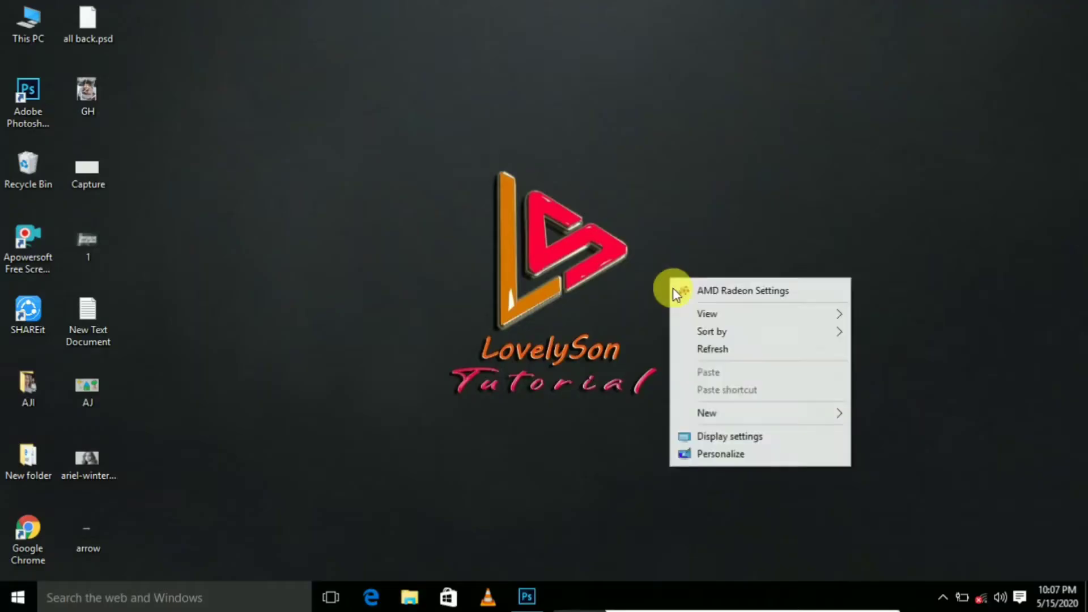
click(709, 350)
Step: Return to Photoshop and show Color Fill 1, 2 and 3 over the grey portrait
click(533, 603)
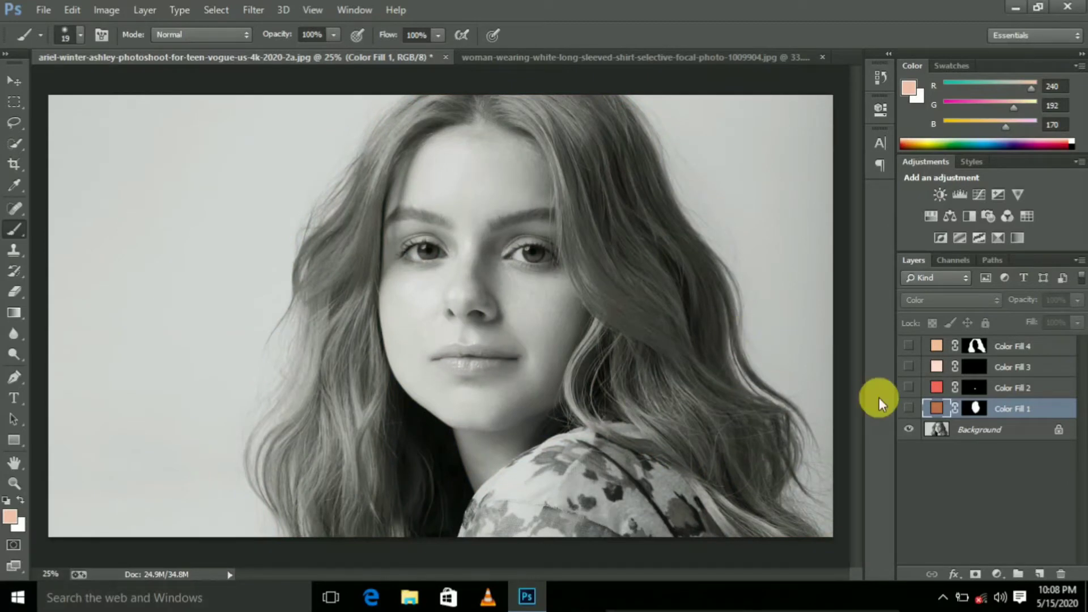
click(910, 409)
click(910, 387)
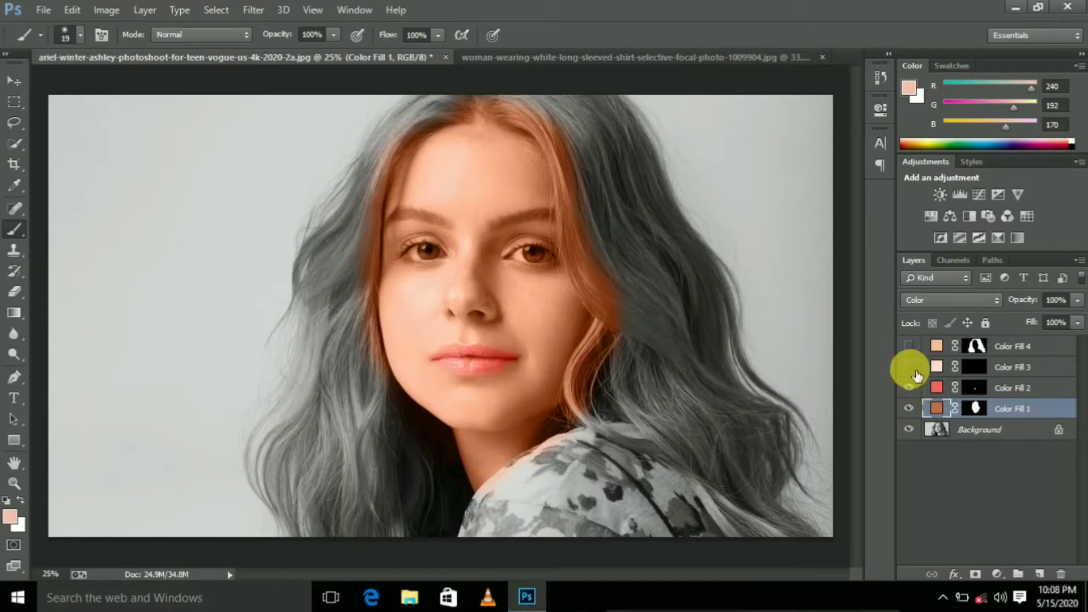
click(910, 368)
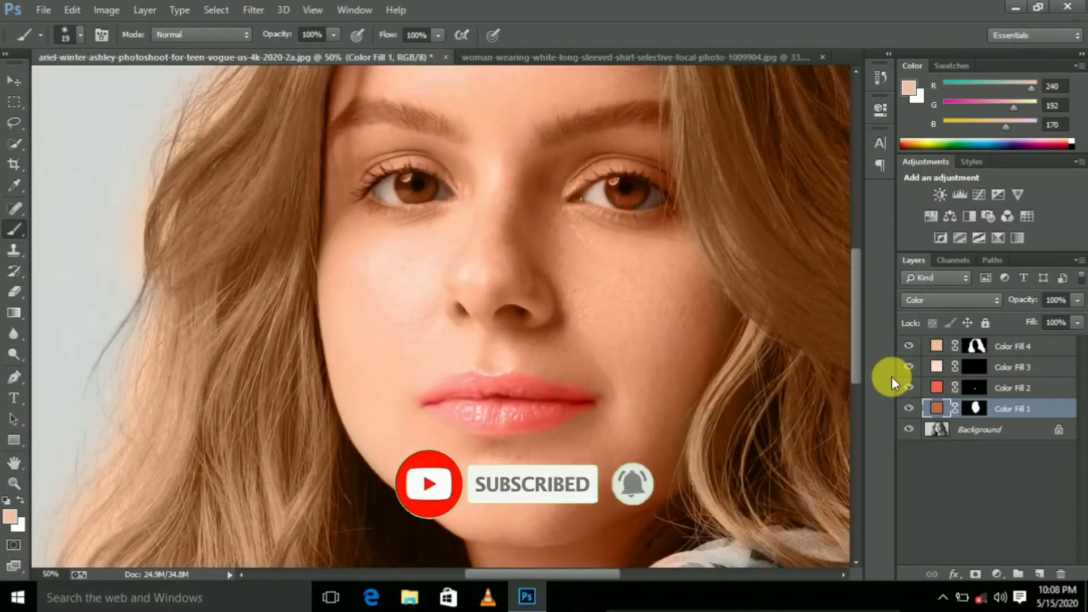
Step: Zoom out, hide every fill to compare, then restore Color Fill 1–3, hair left grey
key(ctrl+minus)
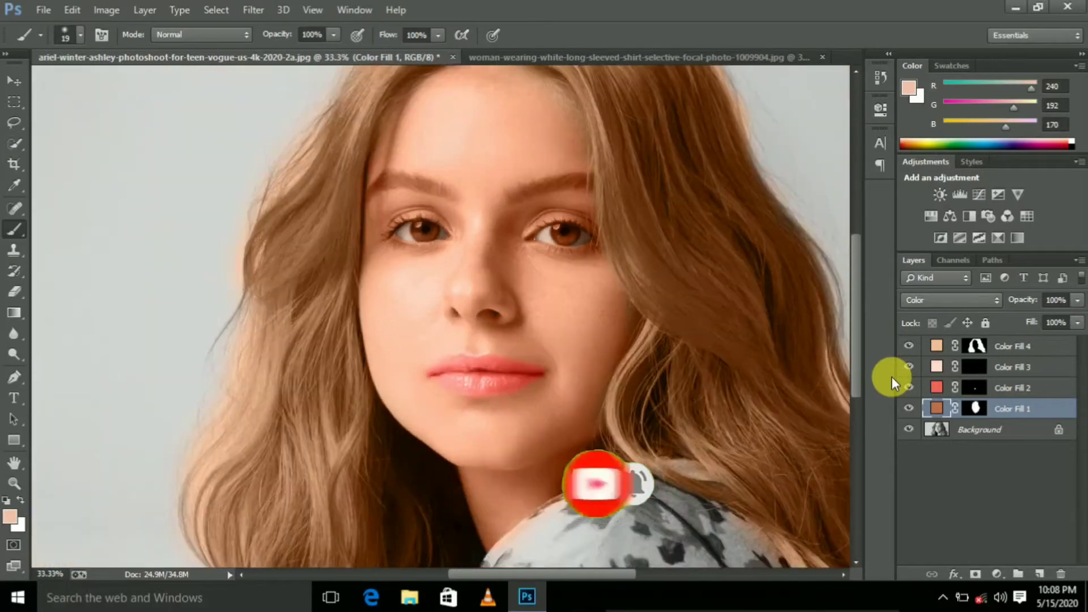
key(ctrl+minus)
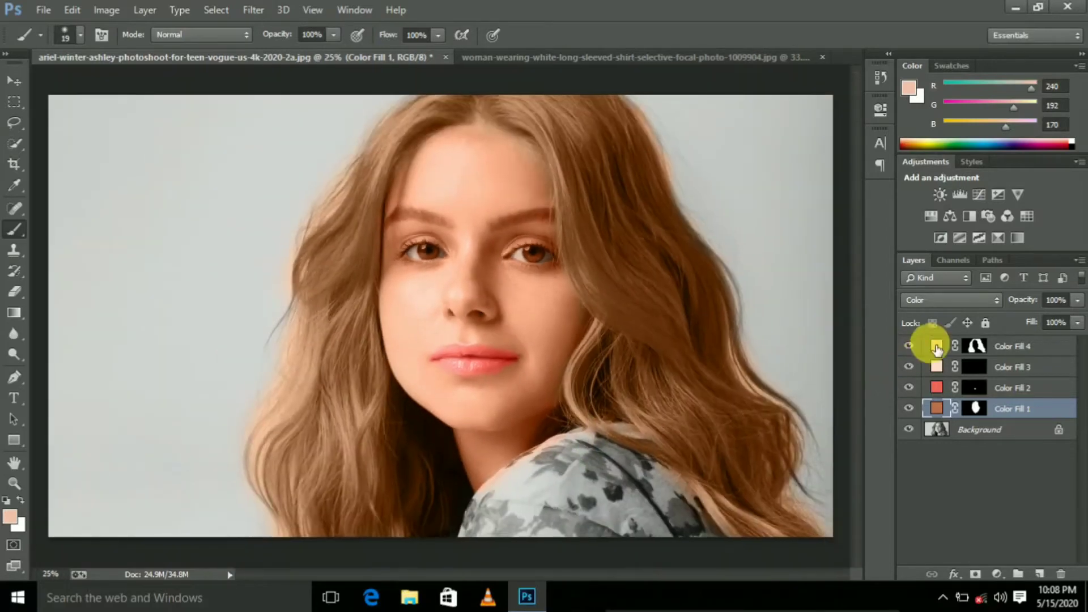
click(909, 346)
click(910, 367)
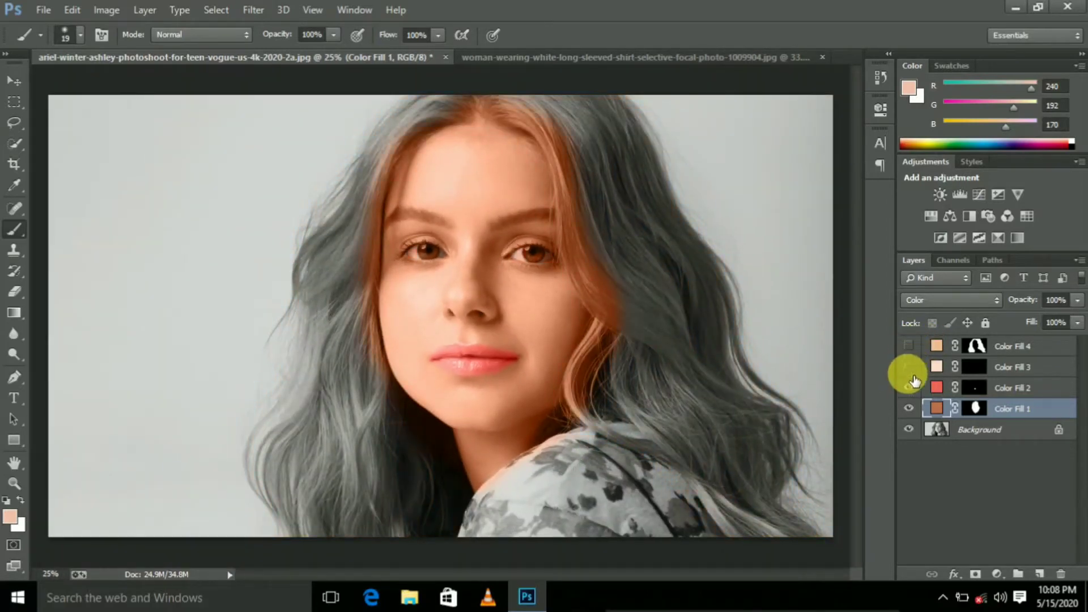
click(910, 388)
click(910, 408)
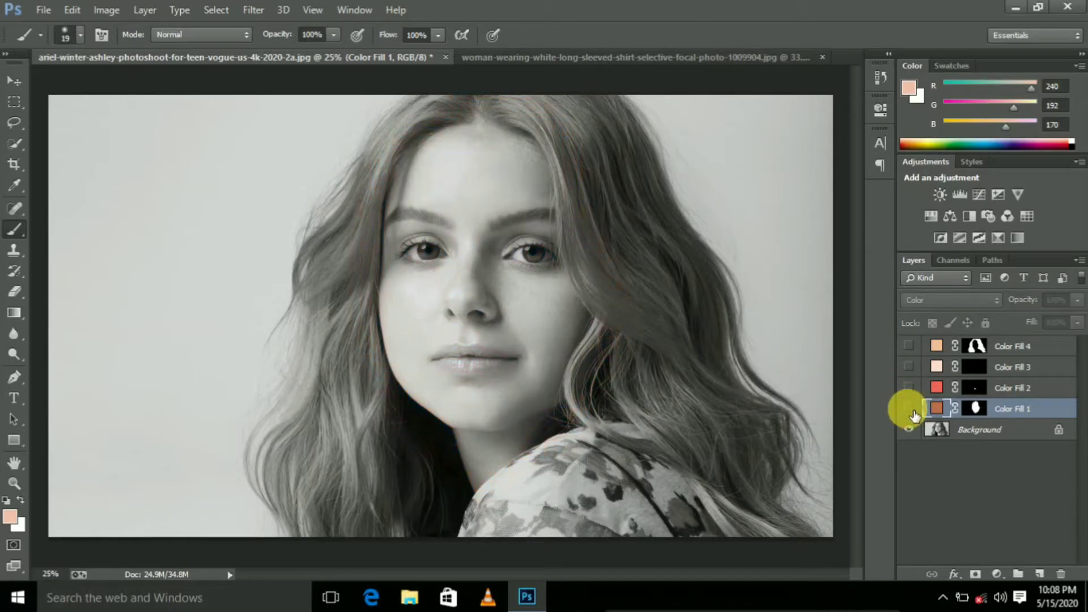
click(911, 409)
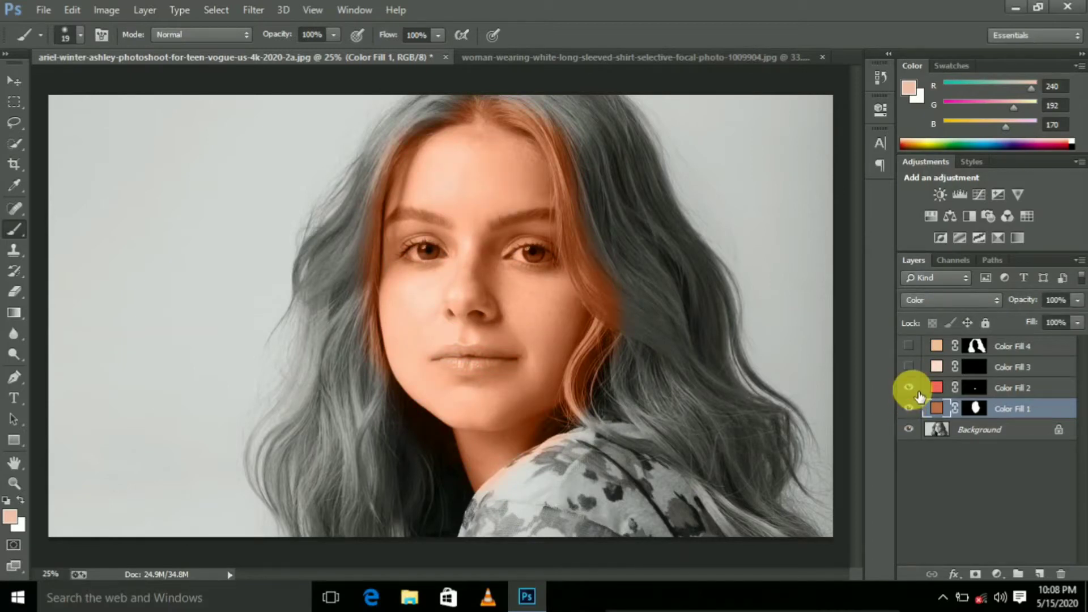
click(911, 367)
click(913, 345)
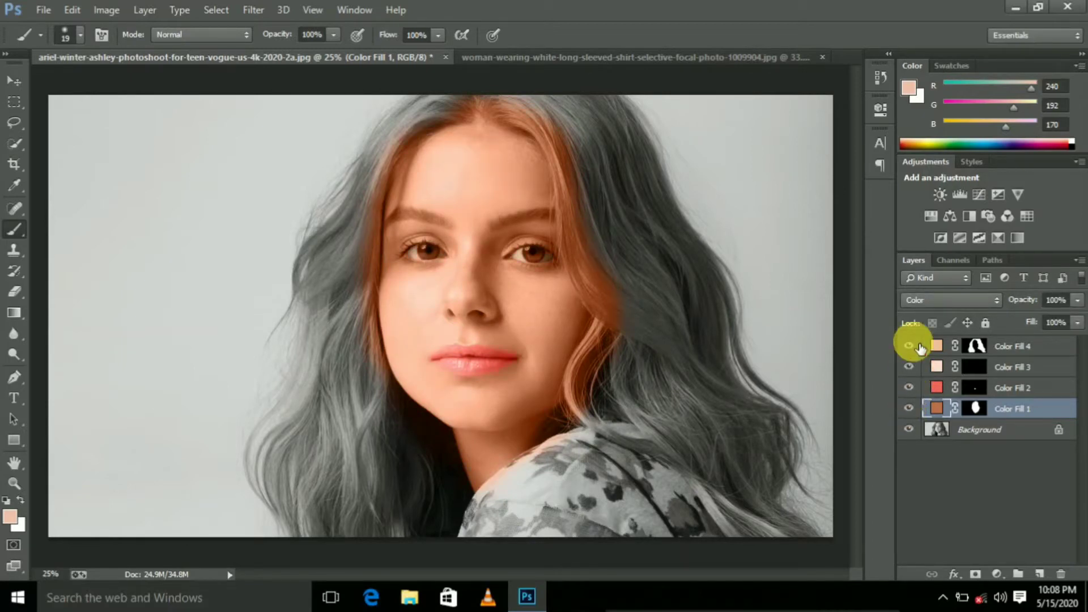
Step: On the woman-in-white portrait, compare orange and pink lip fills, leaving pink showing
click(571, 57)
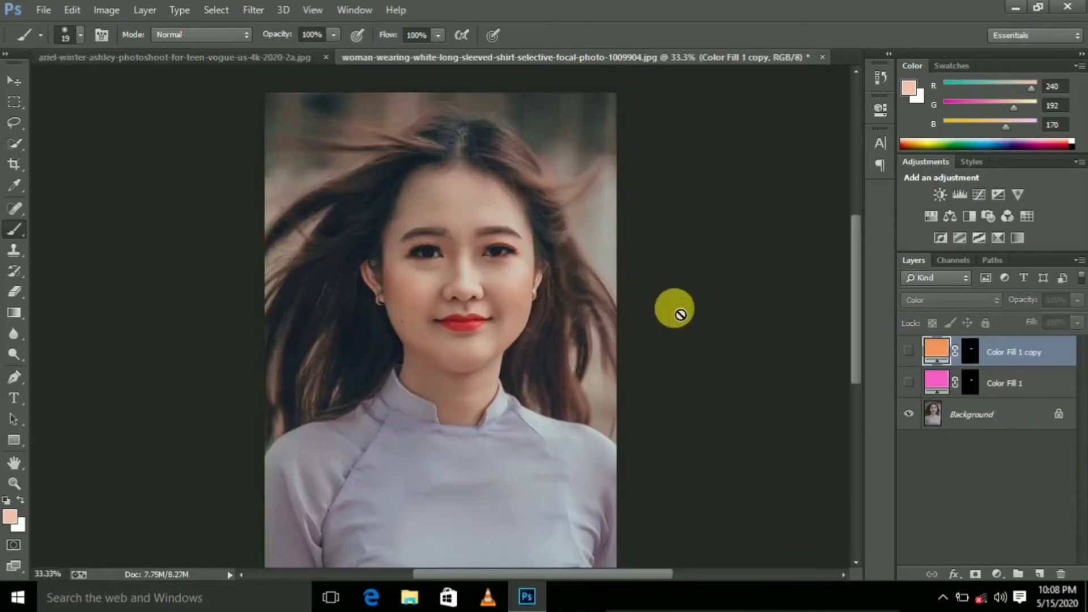
key(ctrl+plus)
key(ctrl+plus)
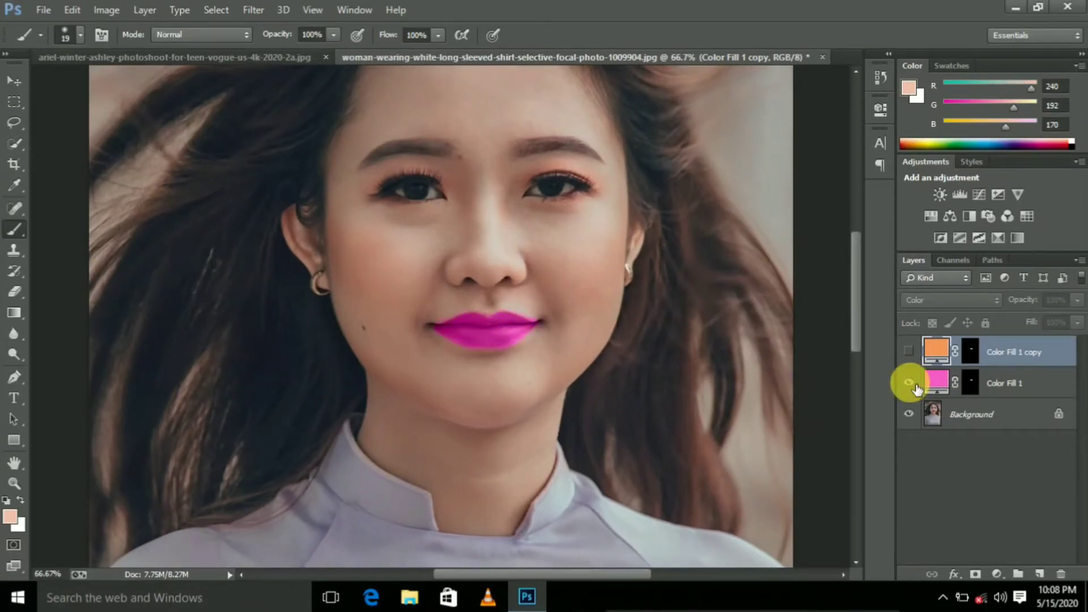
click(920, 353)
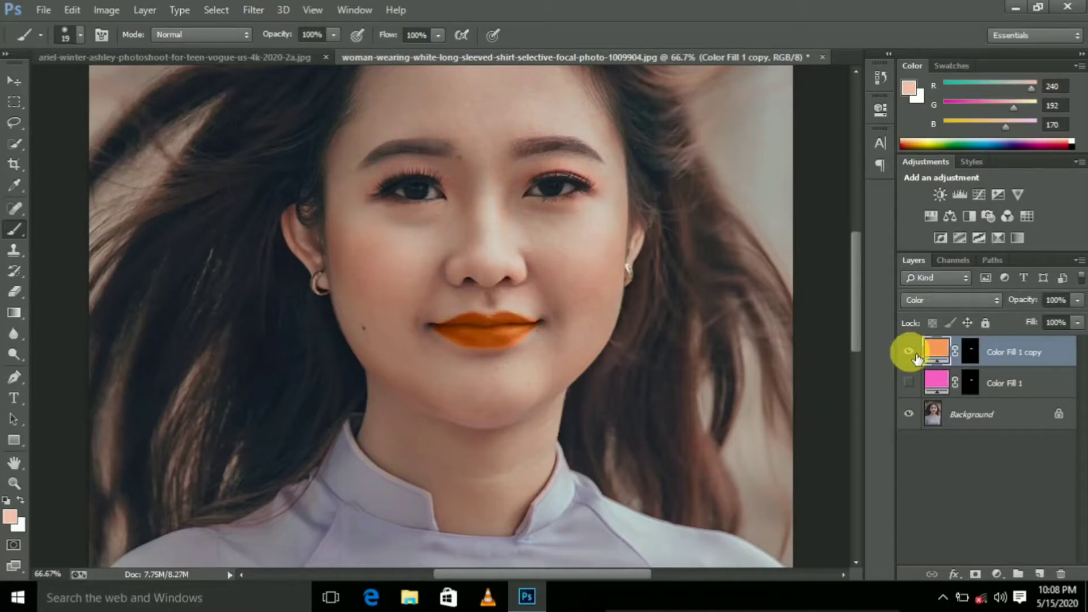
click(916, 356)
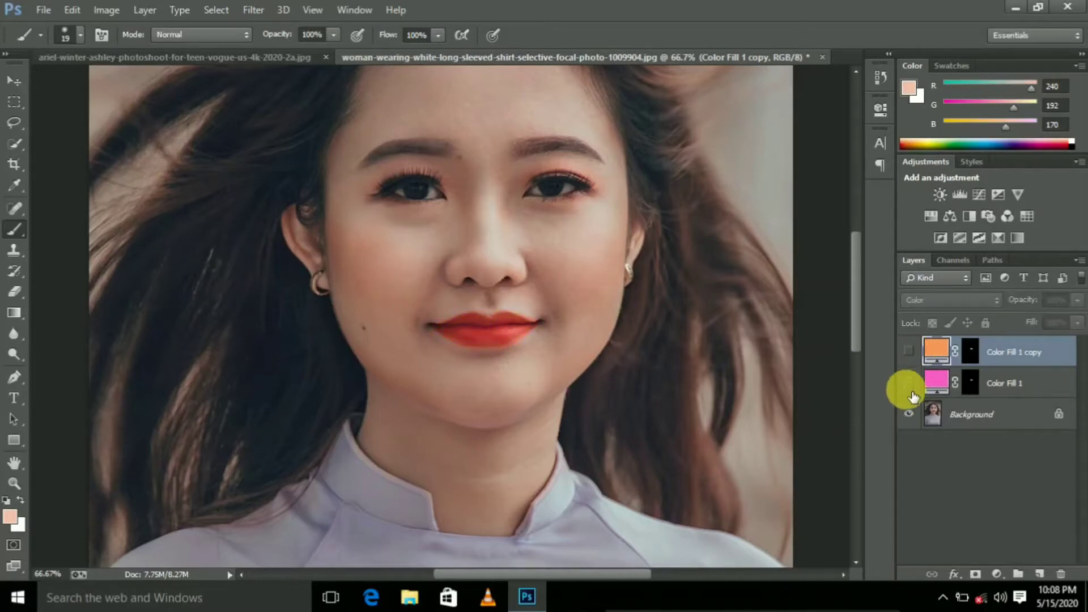
click(917, 356)
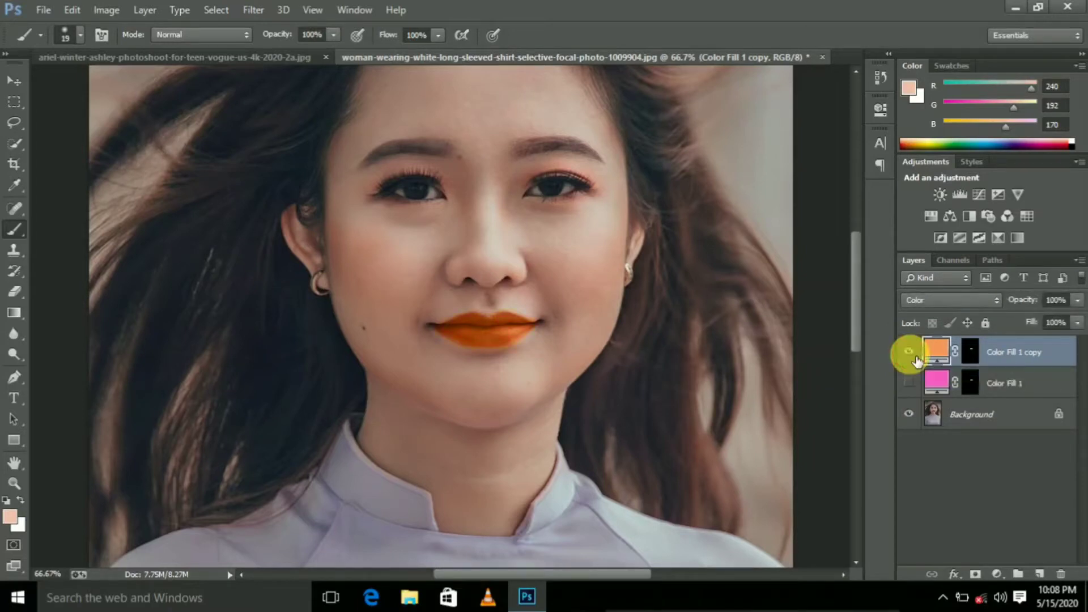
click(915, 358)
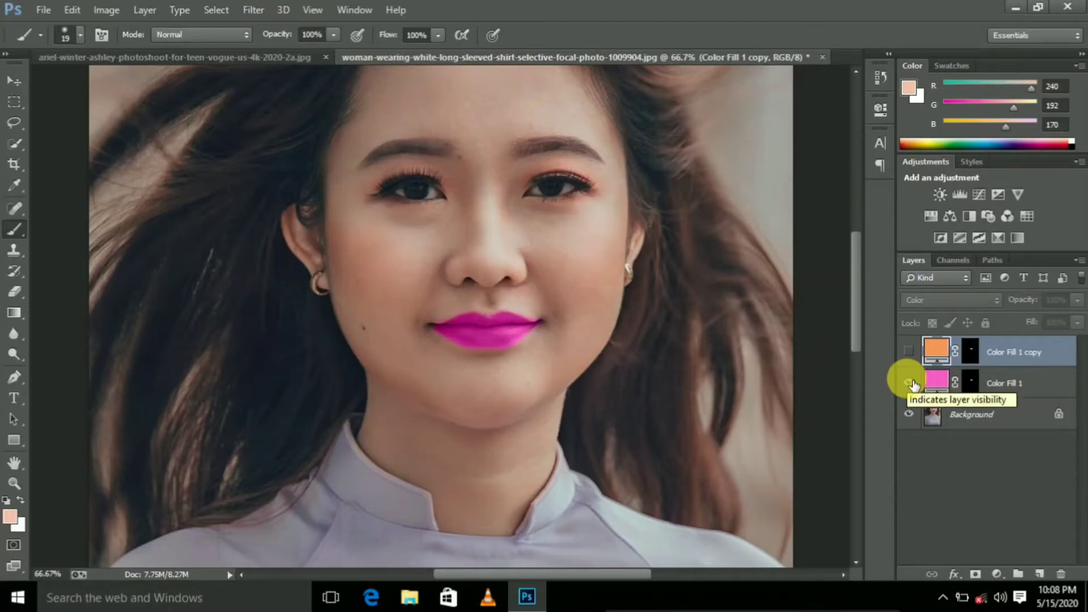
Step: Delete Color Fill 1 copy and Color Fill 1, then re-zoom on the face
key(Delete)
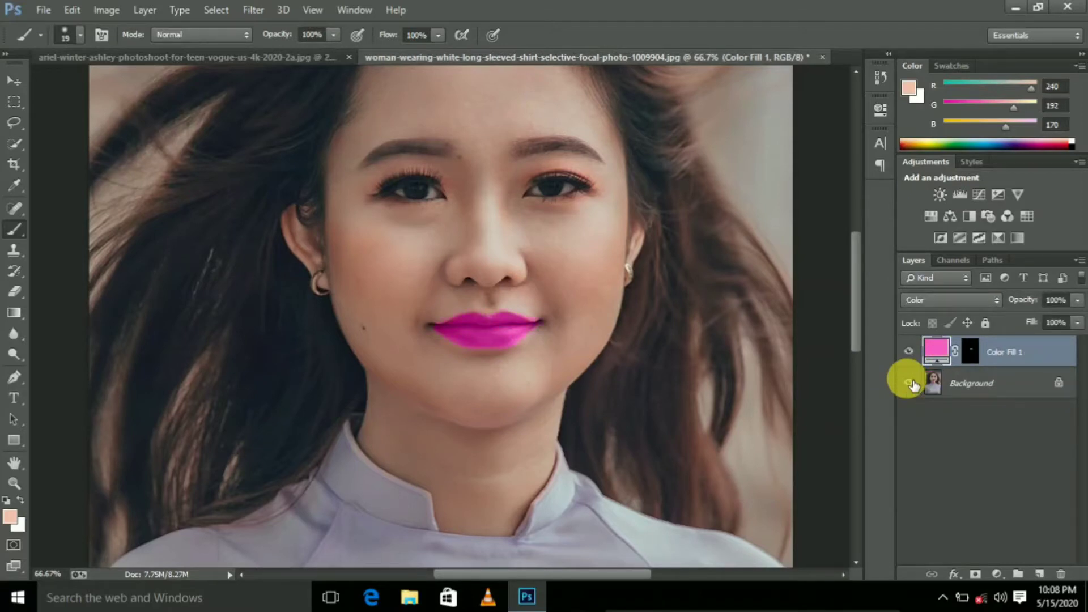
key(Delete)
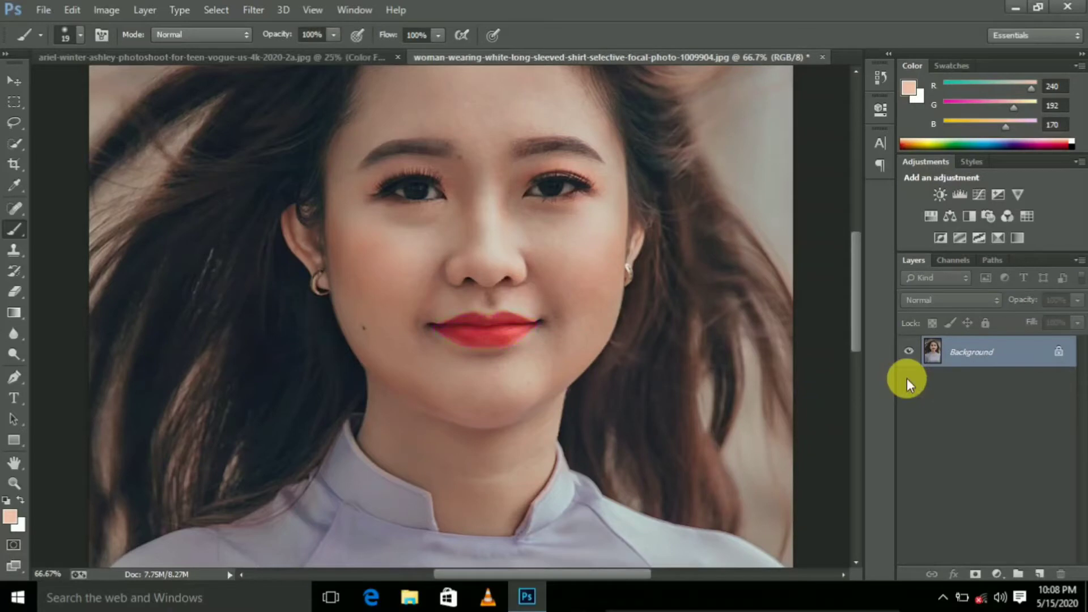
key(ctrl+minus)
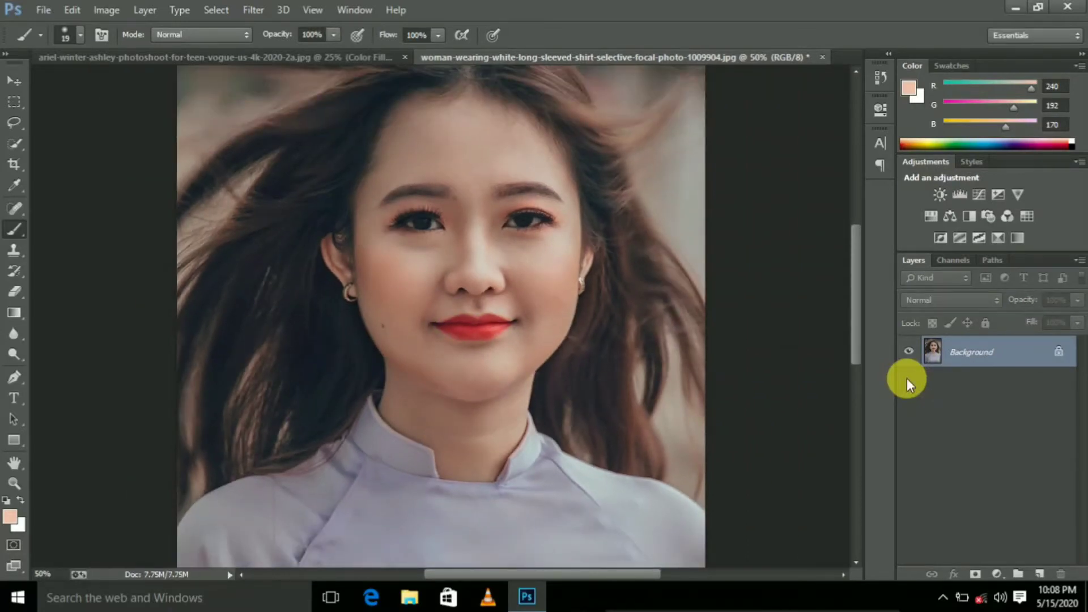
key(ctrl+minus)
key(ctrl+plus)
key(ctrl+plus)
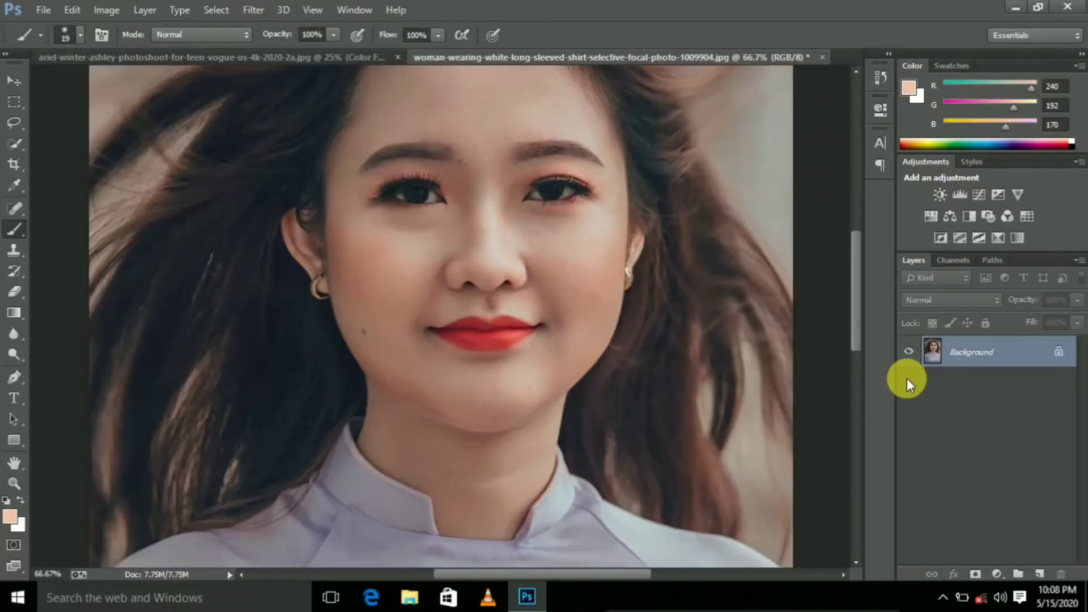
key(ctrl+plus)
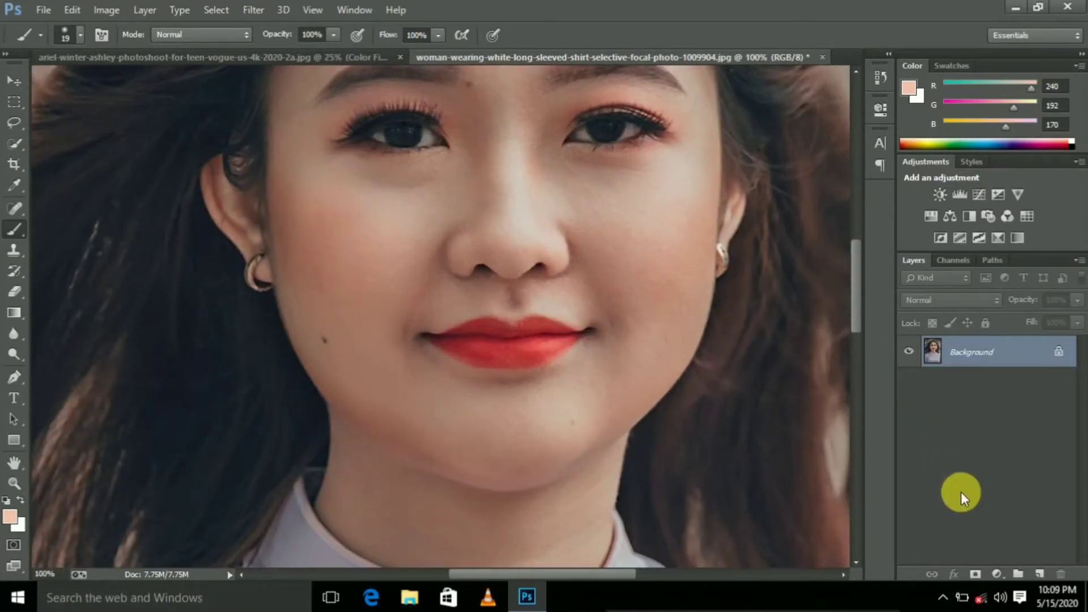
Step: Add a Solid Color fill layer in orange f88c5a
click(999, 575)
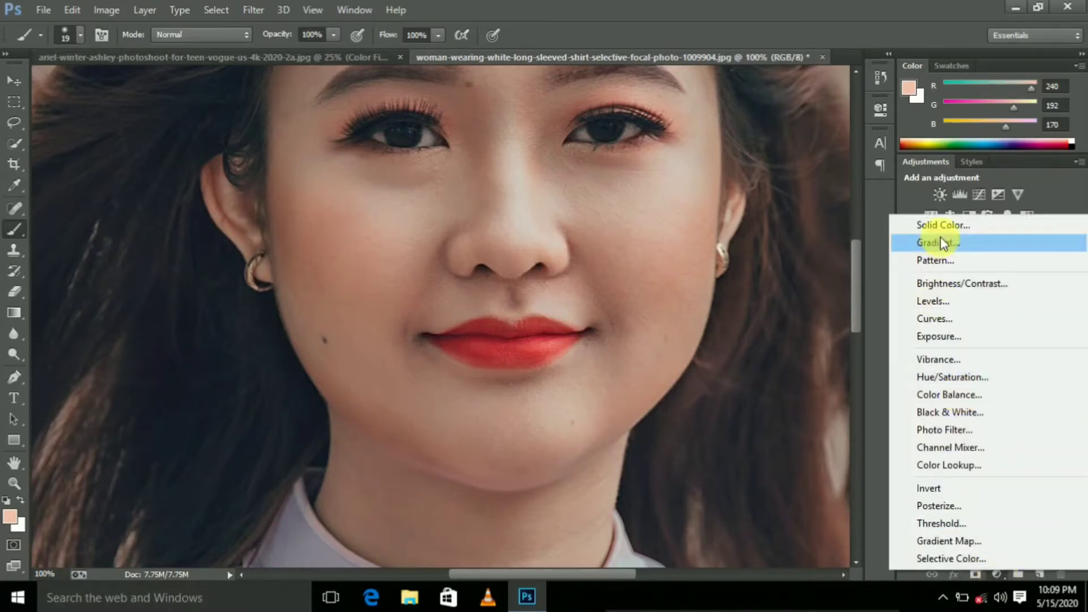
click(953, 226)
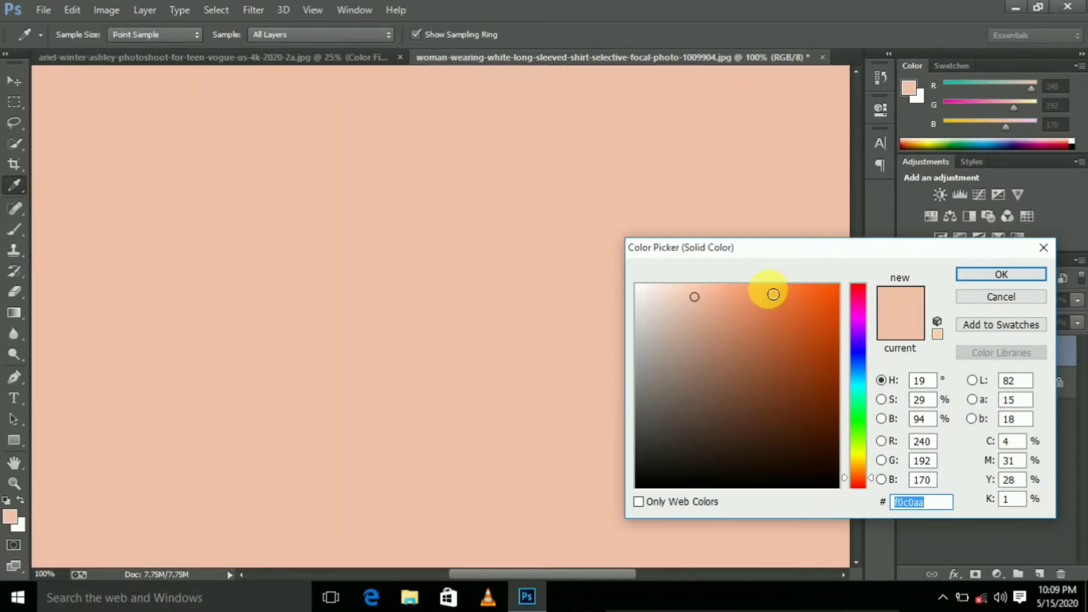
click(769, 294)
drag(770, 295, 769, 293)
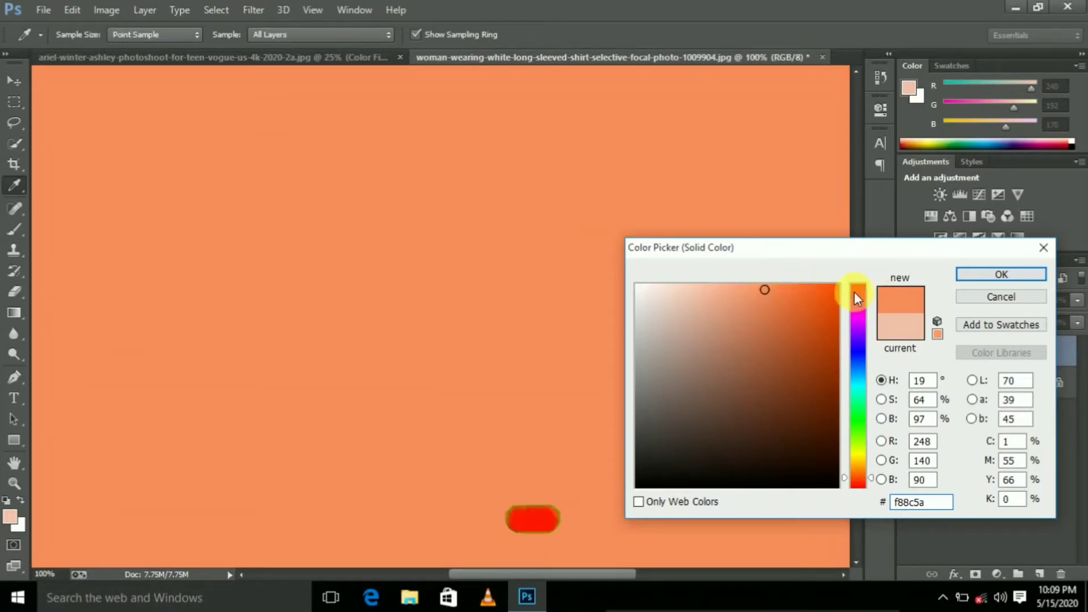
click(977, 277)
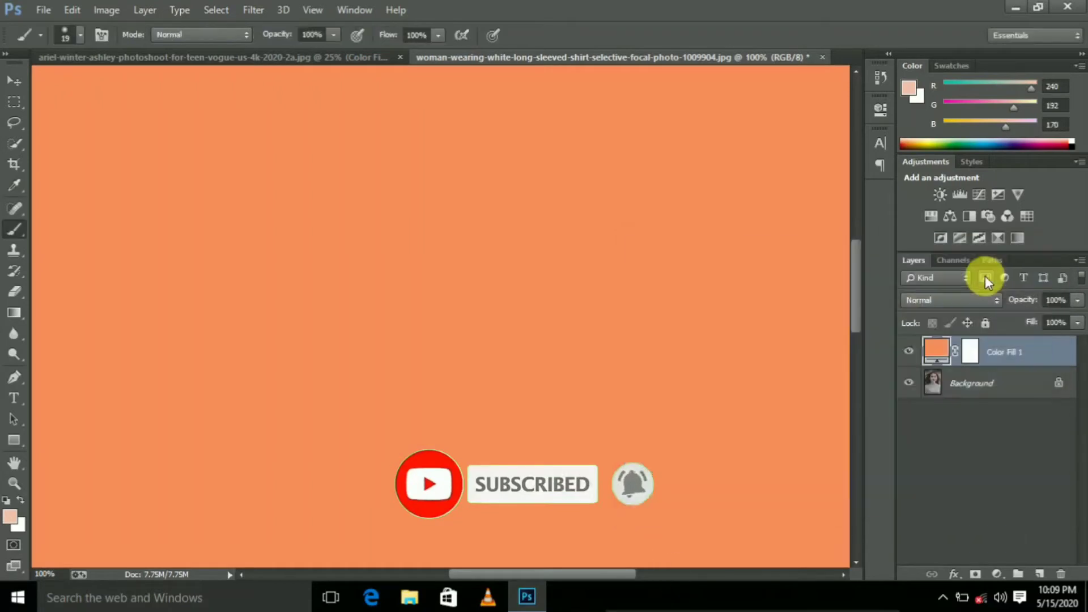
Step: Set Color Fill 1 to Color blend mode, target its mask, and reset colours to black/white
click(955, 299)
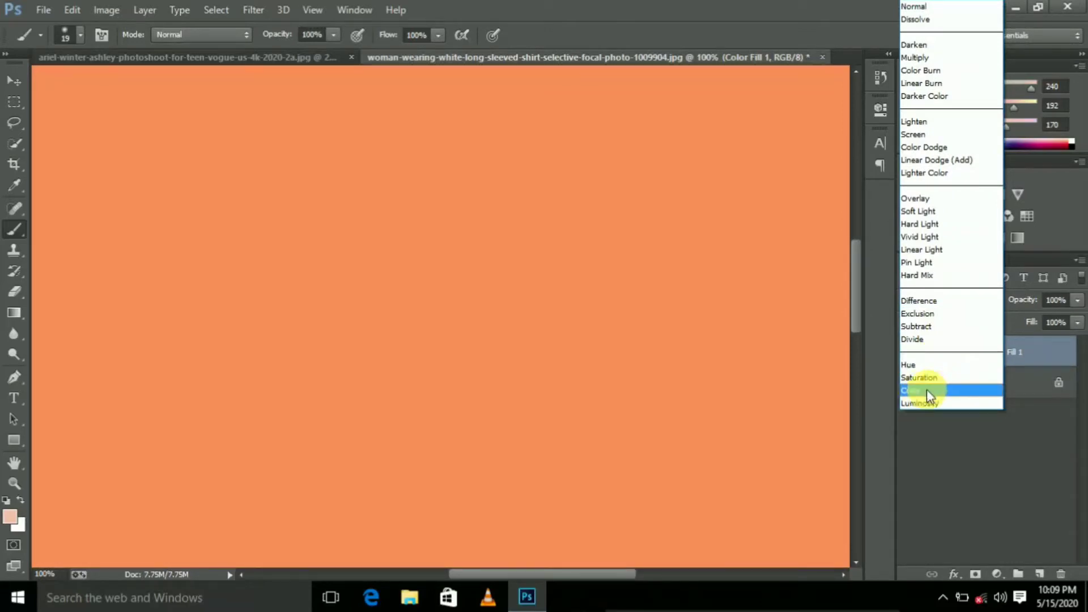
click(927, 390)
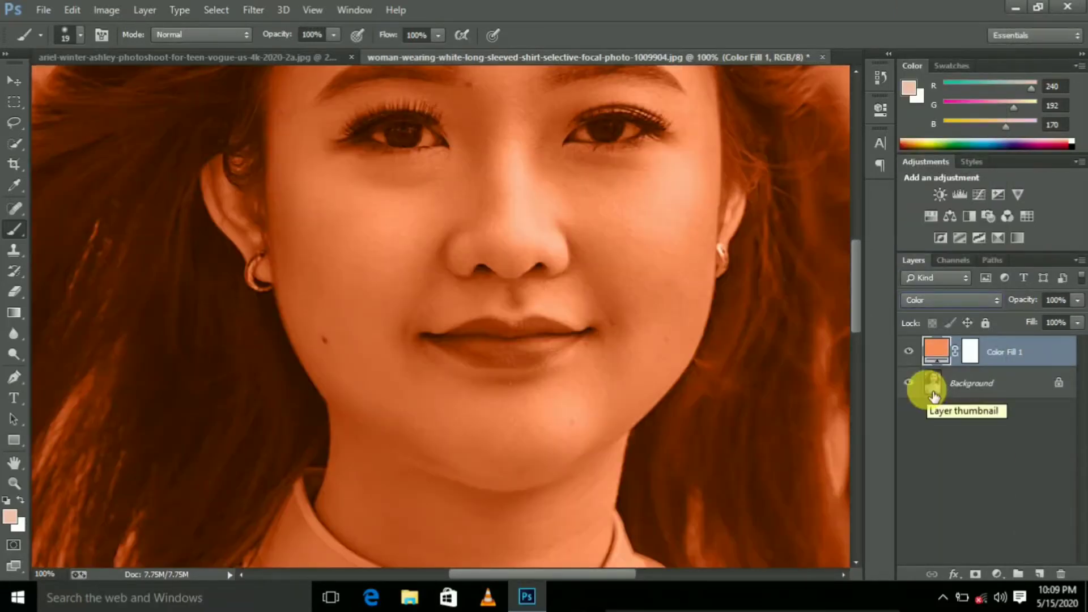
click(980, 360)
key(d)
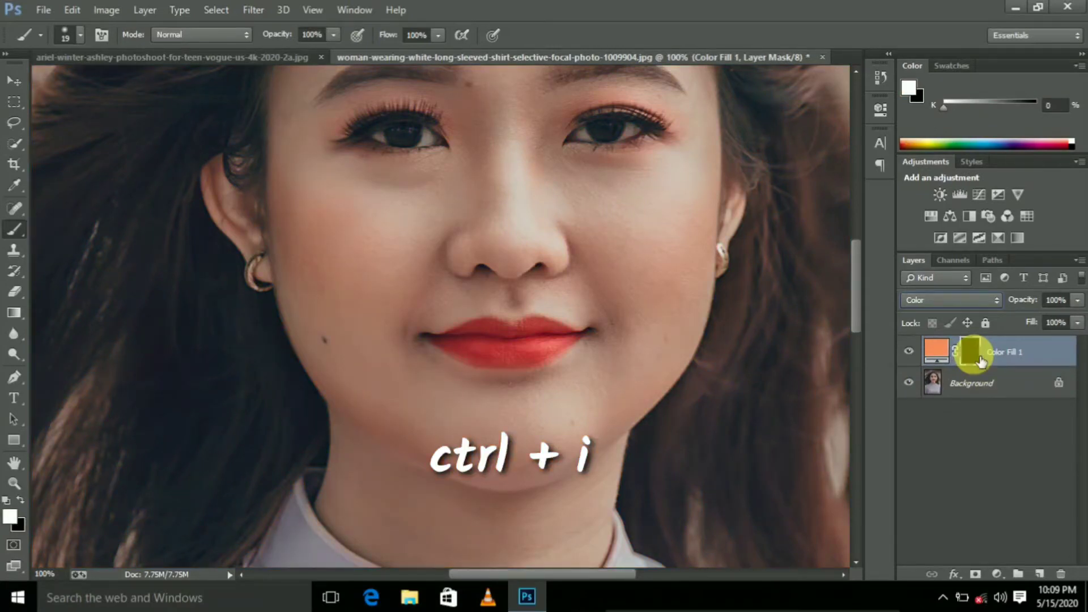
Step: Zoom in on the lips and retarget Color Fill 1's black inverted mask for painting
key(ctrl+plus)
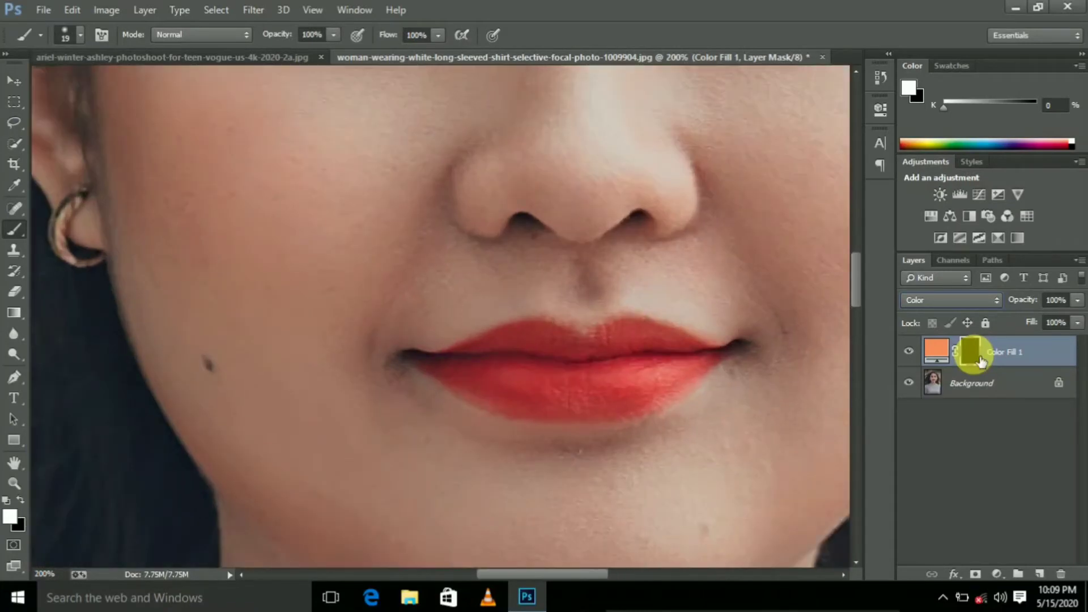
click(948, 360)
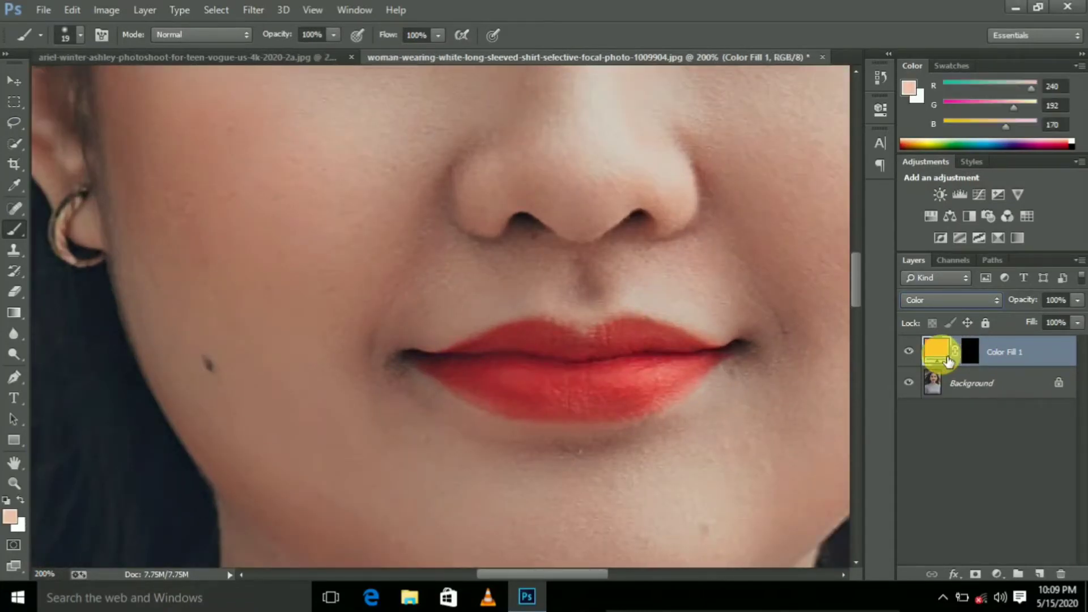
click(974, 357)
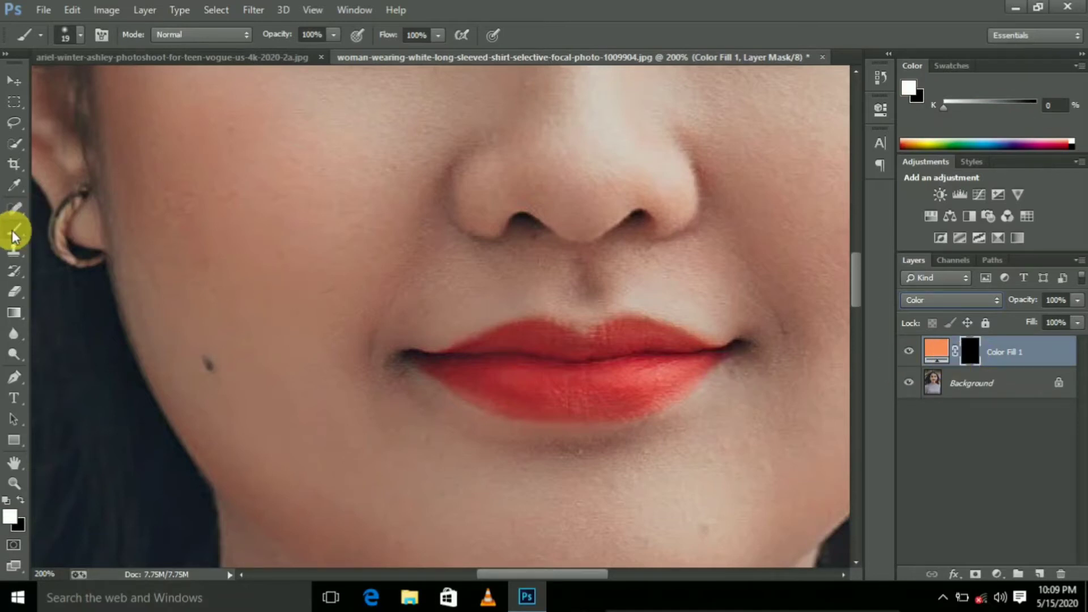
Step: Set a 26 px, 0% hardness brush and paint white over the lip centre
right_click(349, 278)
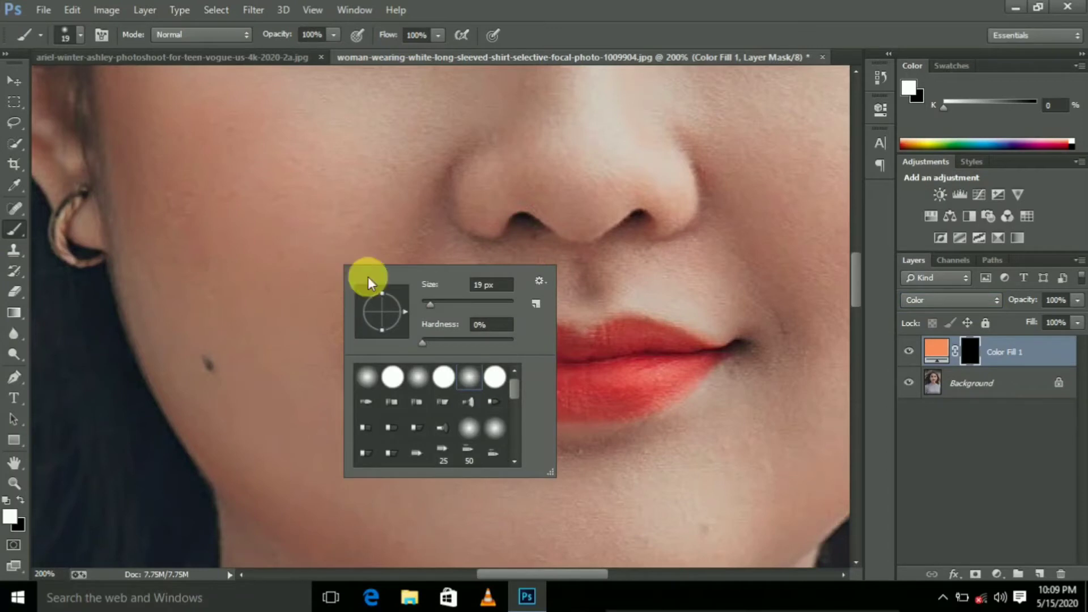
drag(432, 304, 434, 304)
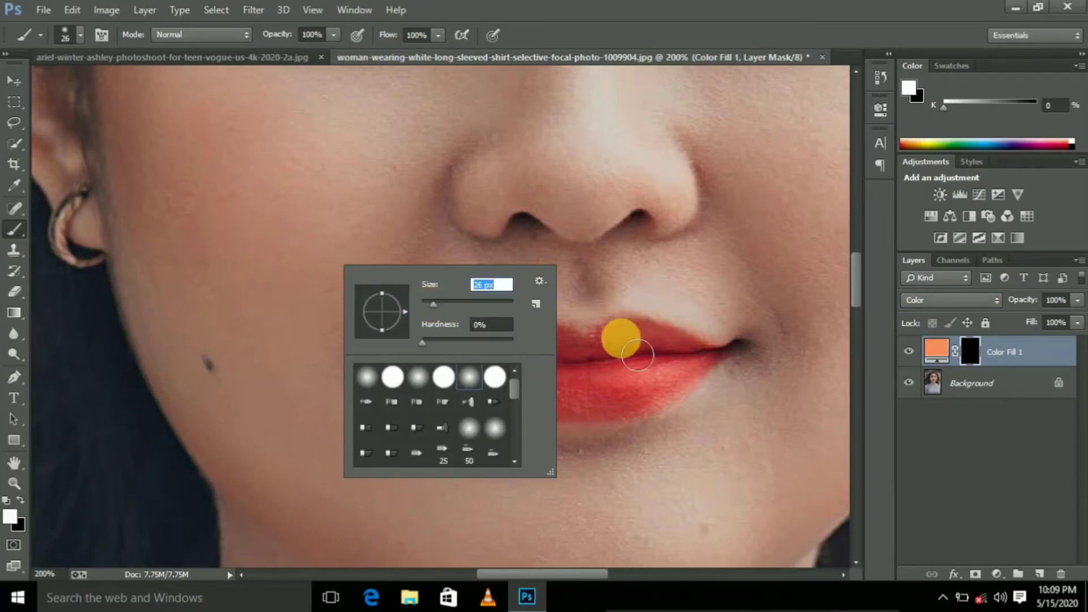
click(638, 356)
mouse_move(638, 355)
mouse_down()
mouse_move(605, 382)
mouse_move(597, 414)
mouse_move(480, 390)
mouse_move(559, 360)
mouse_move(713, 369)
mouse_move(556, 415)
mouse_move(484, 381)
mouse_move(544, 364)
mouse_move(612, 373)
mouse_up()
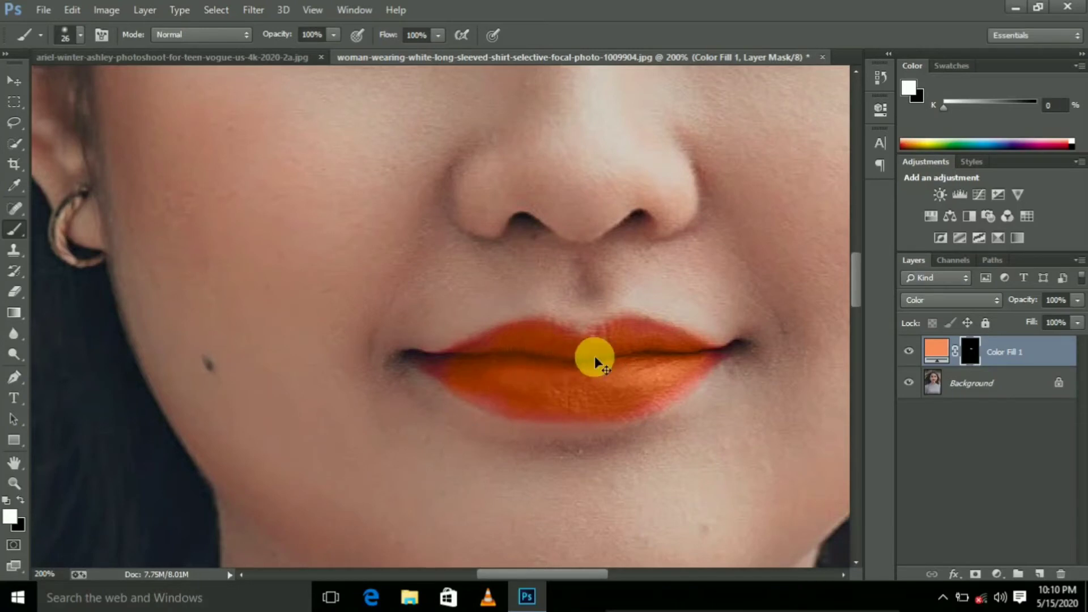
key(ctrl+plus)
Step: Shrink the brush to 15 px and paint orange along the lip edges and upper lip
right_click(494, 413)
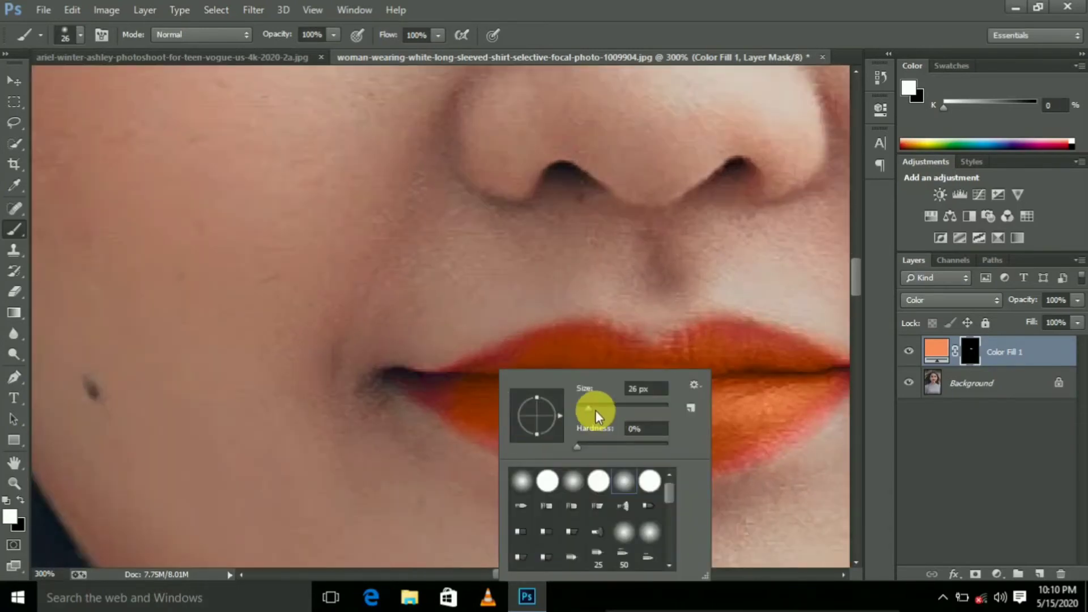
drag(595, 416, 584, 413)
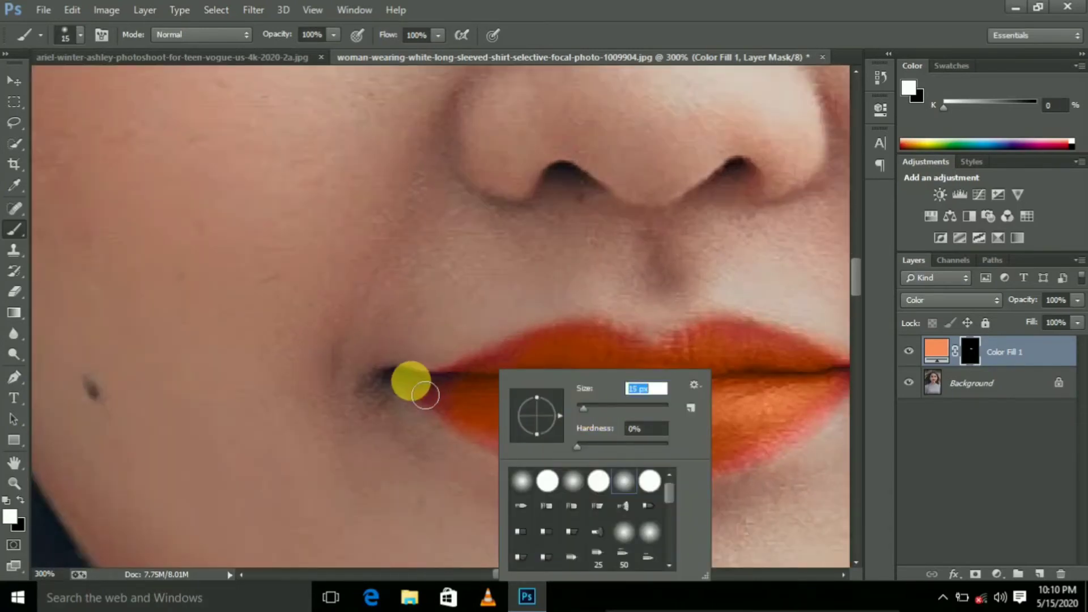
mouse_move(425, 395)
mouse_down()
mouse_move(505, 381)
mouse_move(450, 401)
mouse_move(527, 449)
mouse_up()
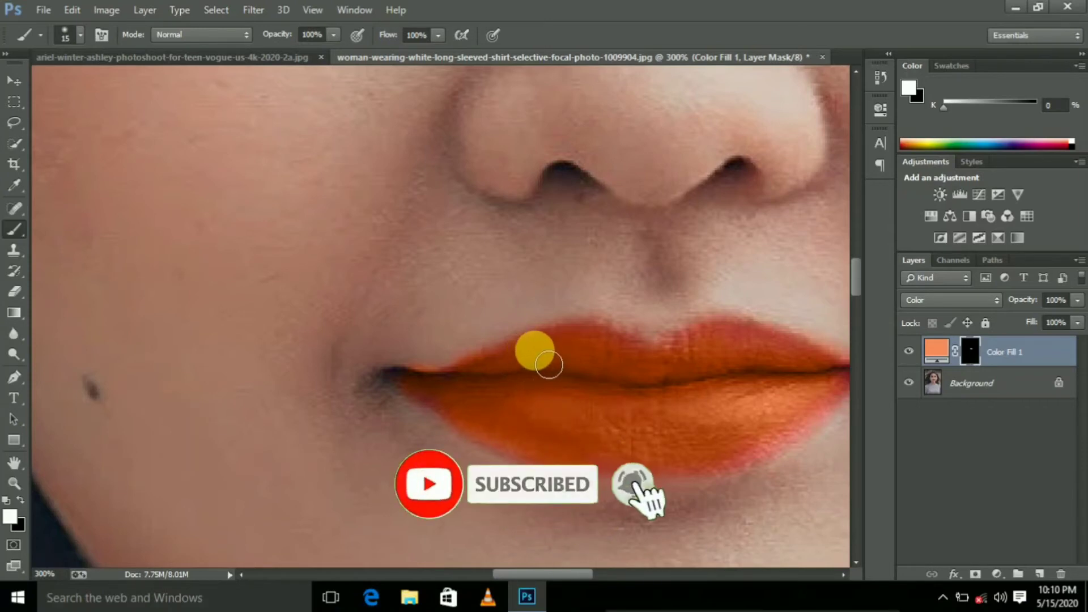
mouse_move(549, 365)
mouse_down()
mouse_move(587, 353)
mouse_move(647, 365)
mouse_up()
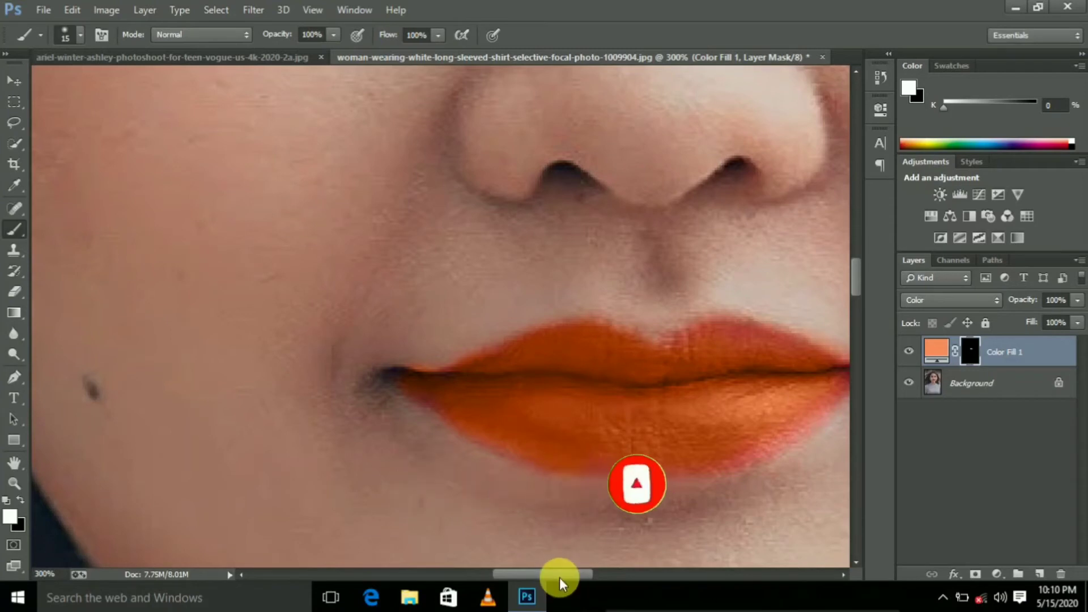
drag(560, 577, 590, 578)
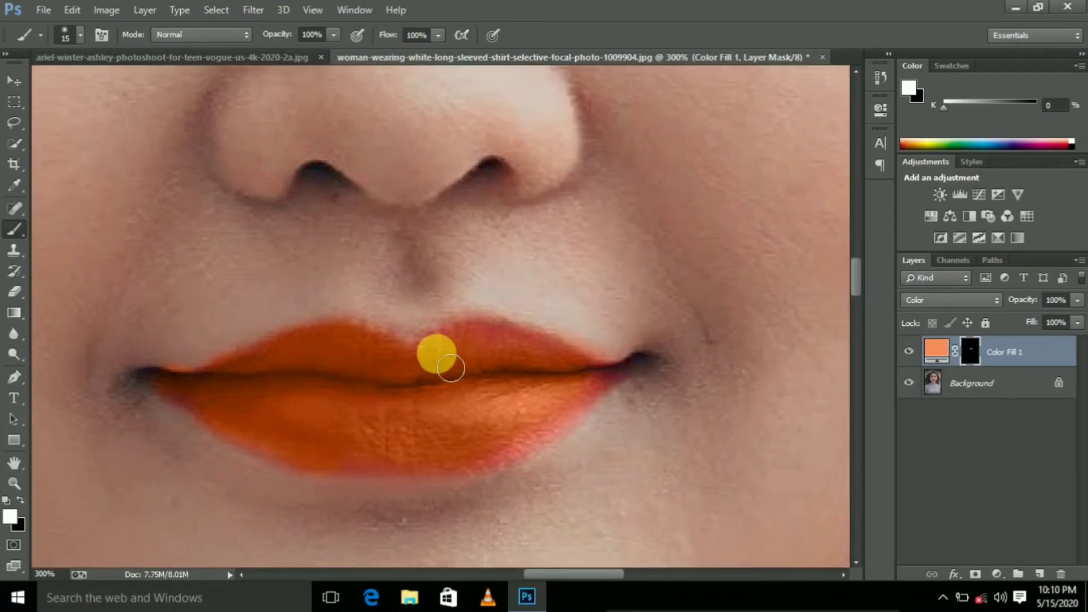
mouse_move(451, 368)
mouse_down()
mouse_move(495, 349)
mouse_move(441, 361)
mouse_move(495, 348)
mouse_move(598, 378)
mouse_move(554, 422)
mouse_move(560, 437)
mouse_move(482, 473)
mouse_move(340, 476)
mouse_move(284, 457)
mouse_move(539, 447)
mouse_move(511, 454)
mouse_move(521, 455)
mouse_move(620, 389)
mouse_move(607, 381)
mouse_move(342, 427)
mouse_move(247, 410)
mouse_move(318, 409)
mouse_up()
Step: Shrink the brush to 6 px and paint orange into both lip corners
right_click(247, 410)
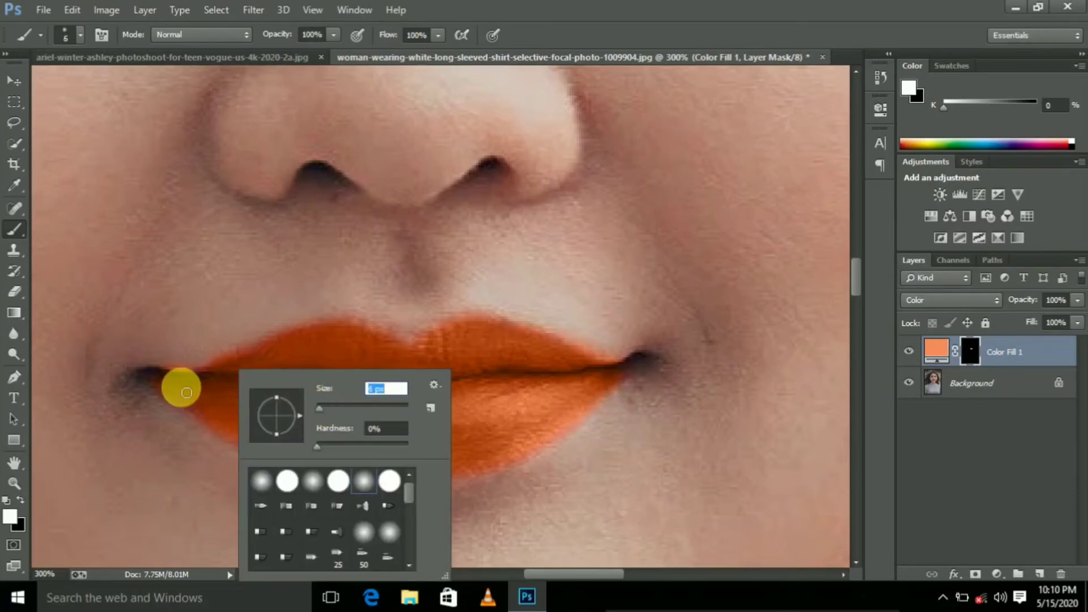
click(152, 373)
mouse_move(158, 382)
mouse_down()
mouse_move(154, 372)
mouse_move(601, 347)
mouse_move(632, 360)
mouse_up()
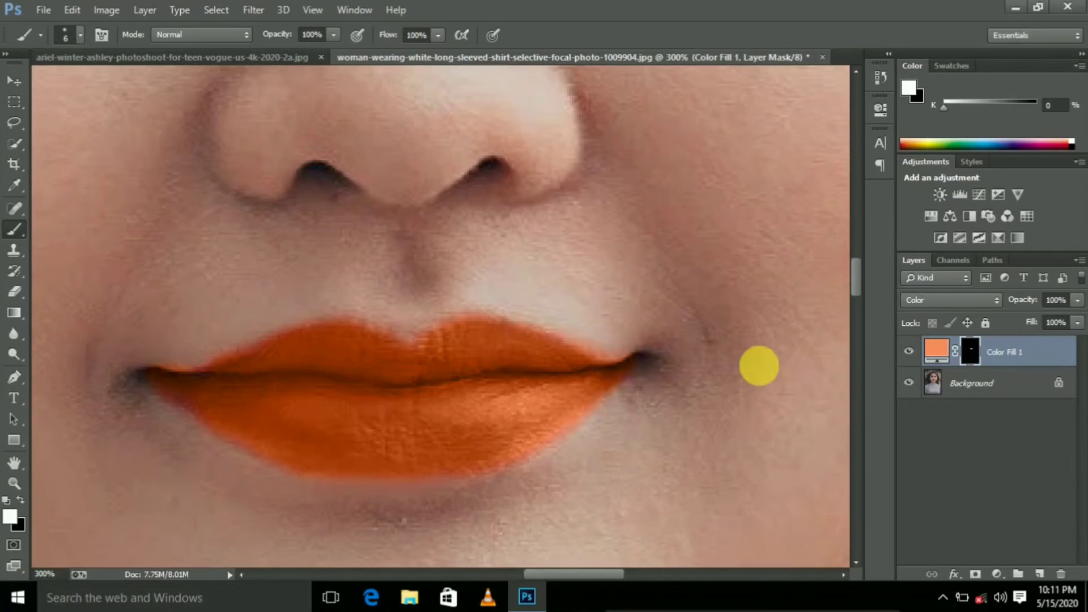
Step: Preview pink, magenta and green hues for Color Fill 1, then settle on orange f8a15a
key(ctrl+minus)
key(ctrl+minus)
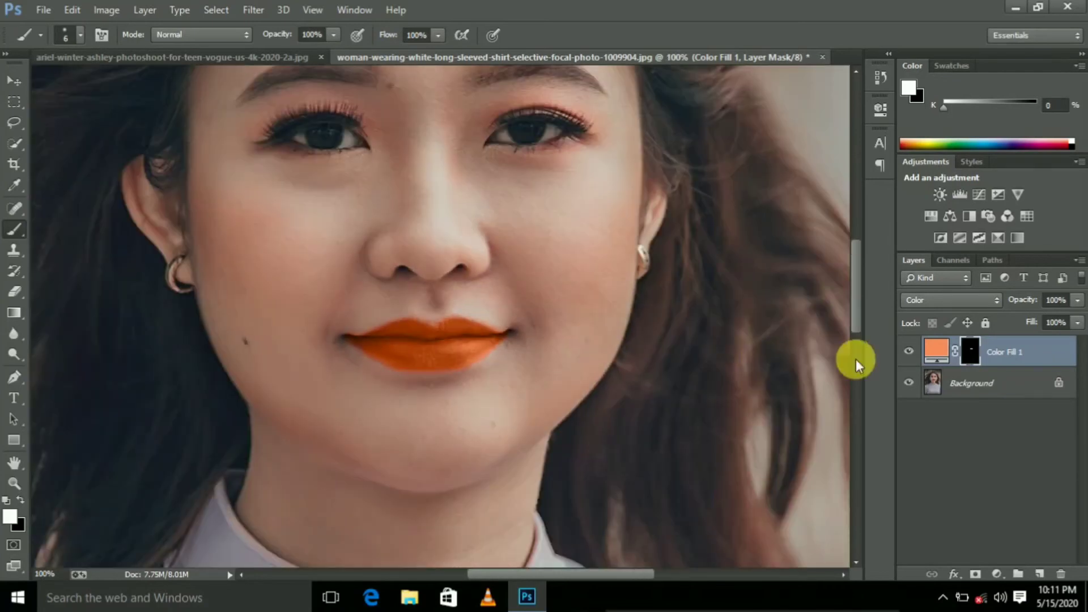
click(909, 351)
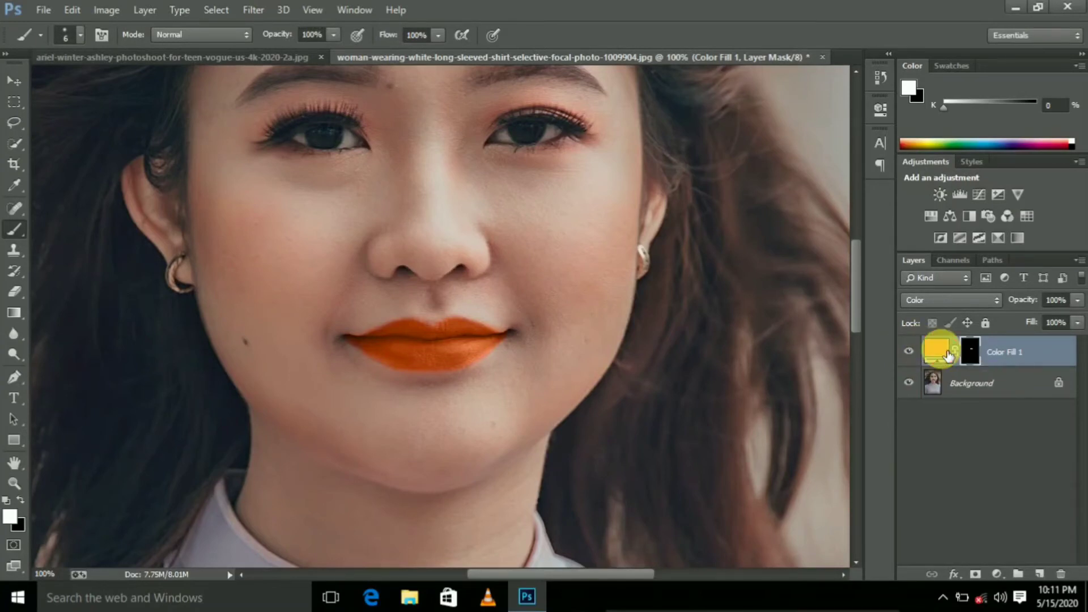
double_click(941, 354)
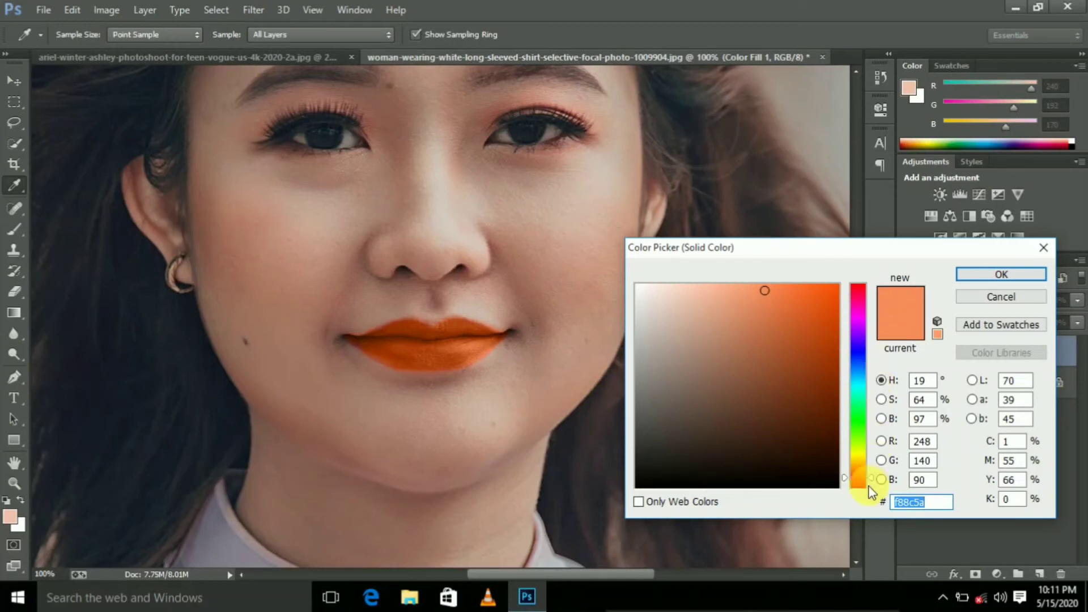
drag(876, 485, 870, 299)
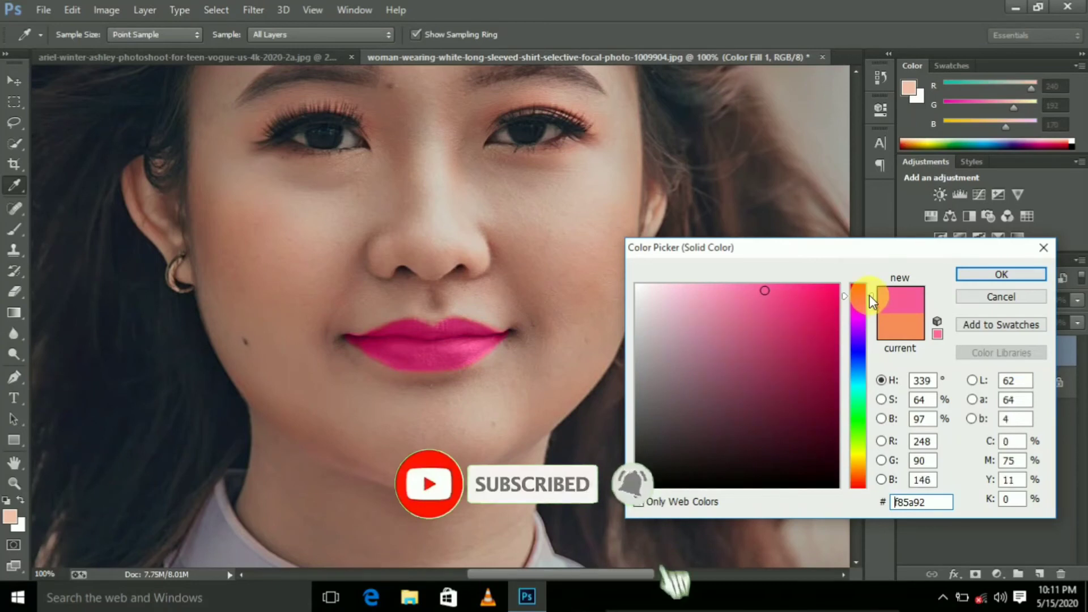
drag(870, 299, 873, 308)
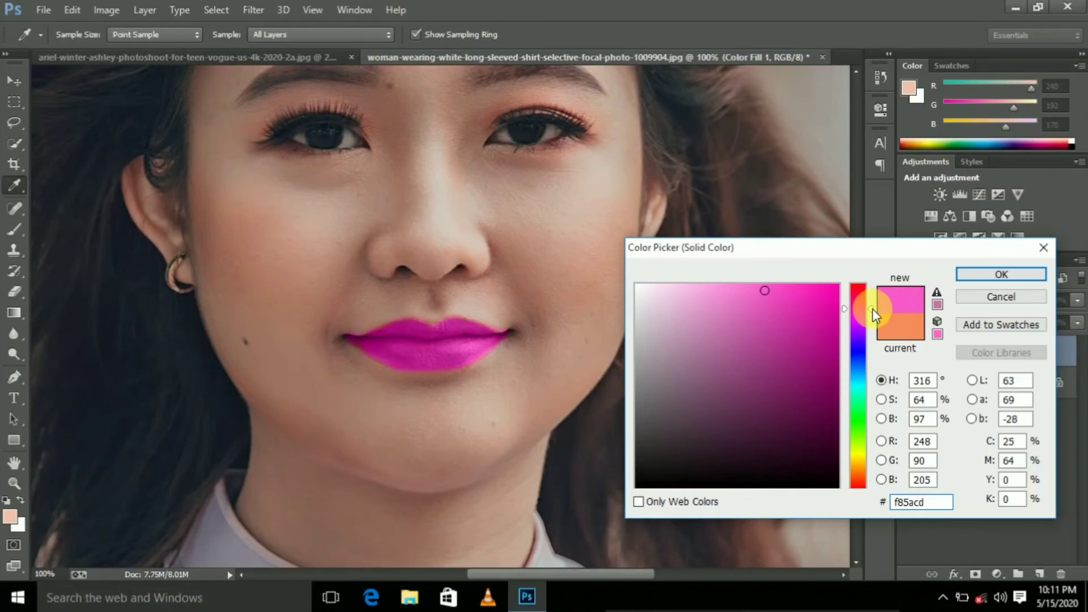
drag(872, 309, 872, 427)
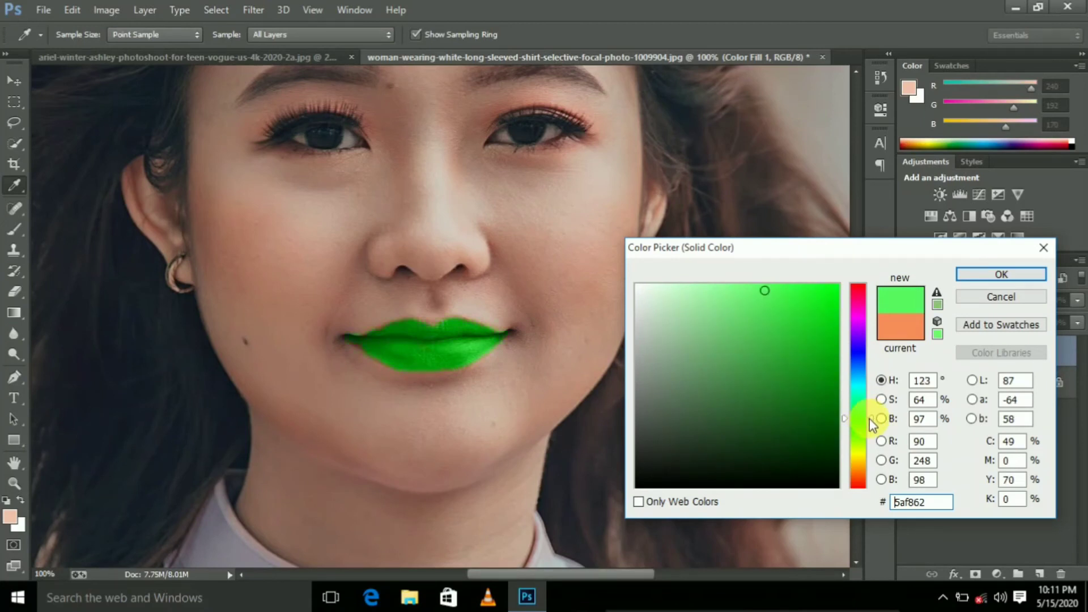
drag(870, 420, 871, 473)
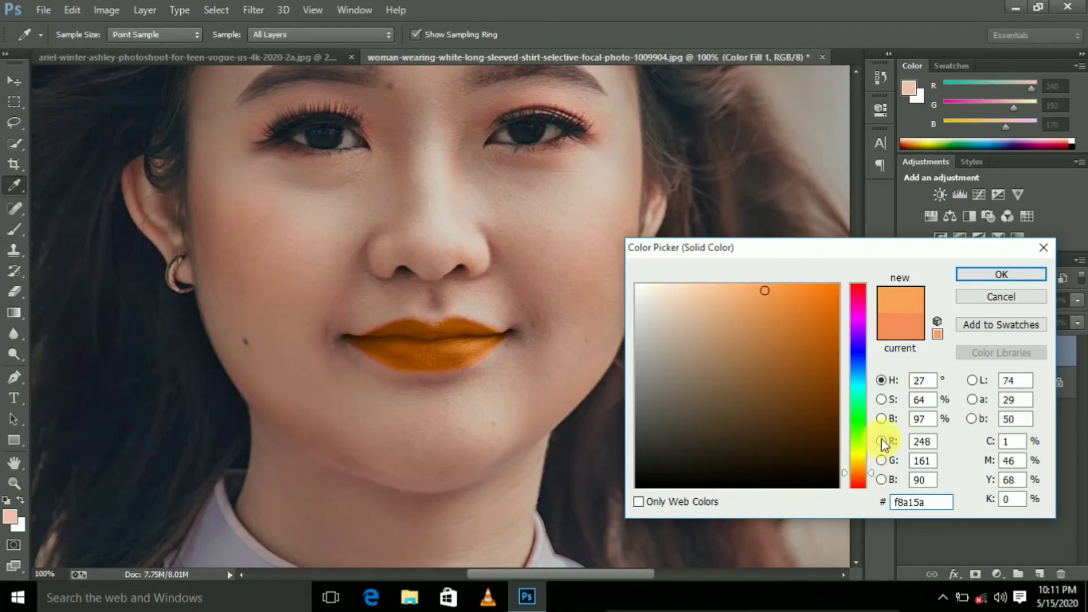
click(989, 285)
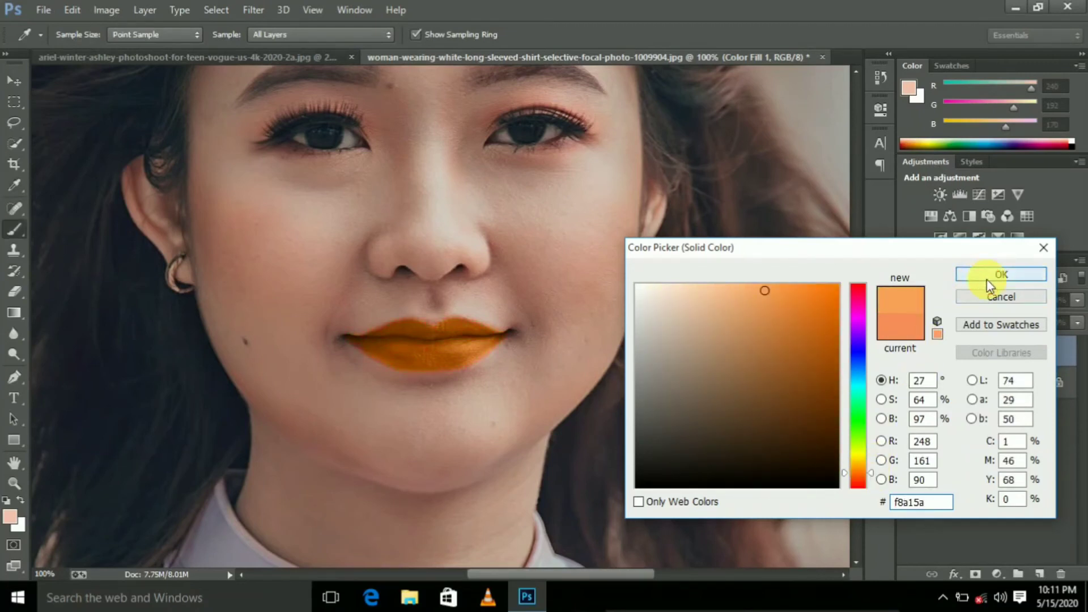
key(ctrl+minus)
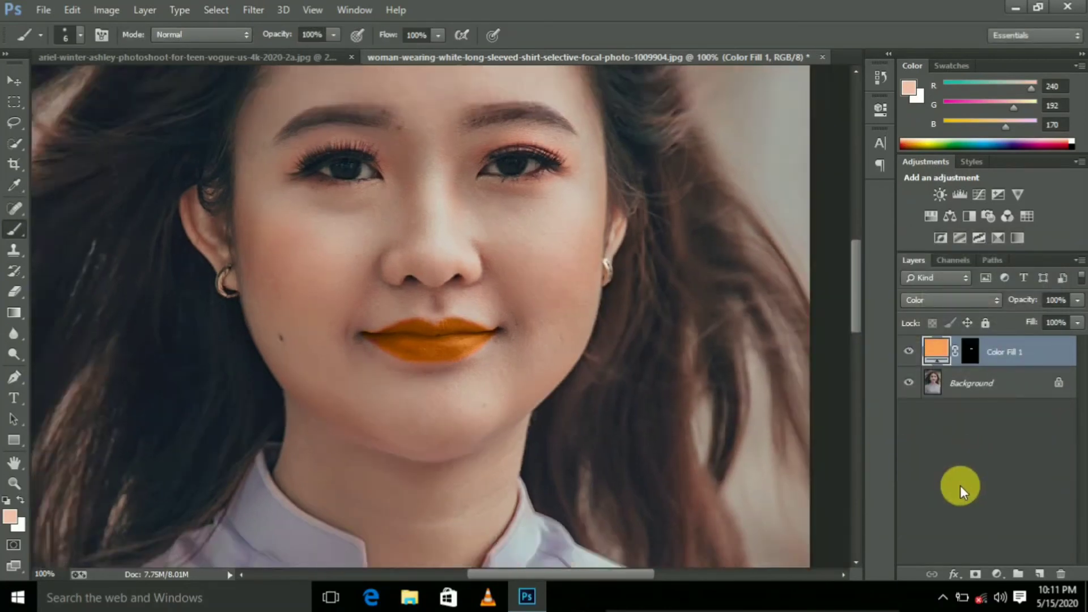
key(ctrl+minus)
key(ctrl+plus)
key(ctrl+plus)
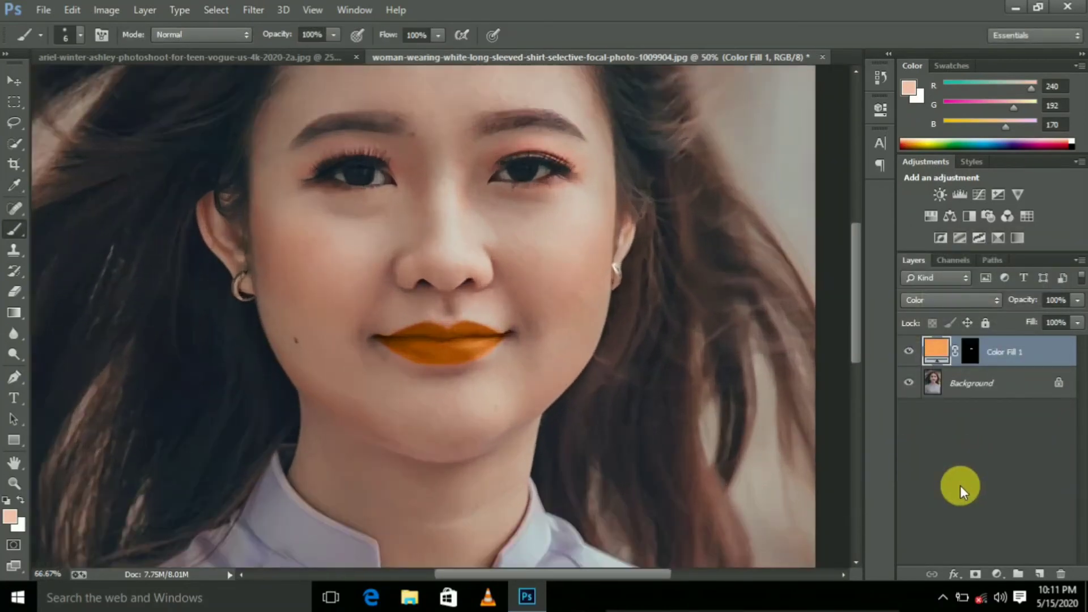
key(ctrl+plus)
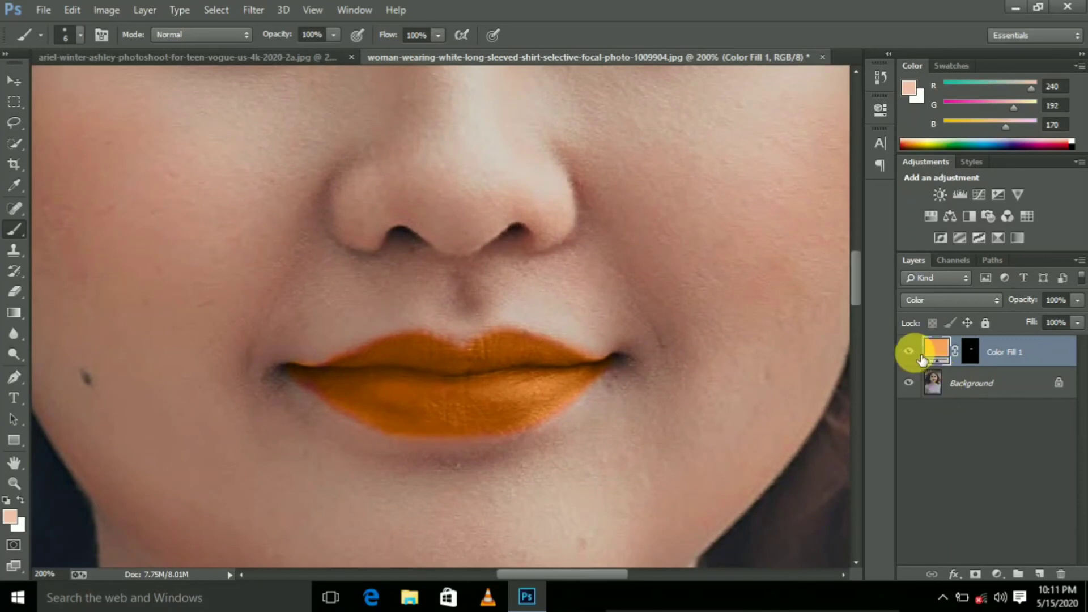
click(912, 354)
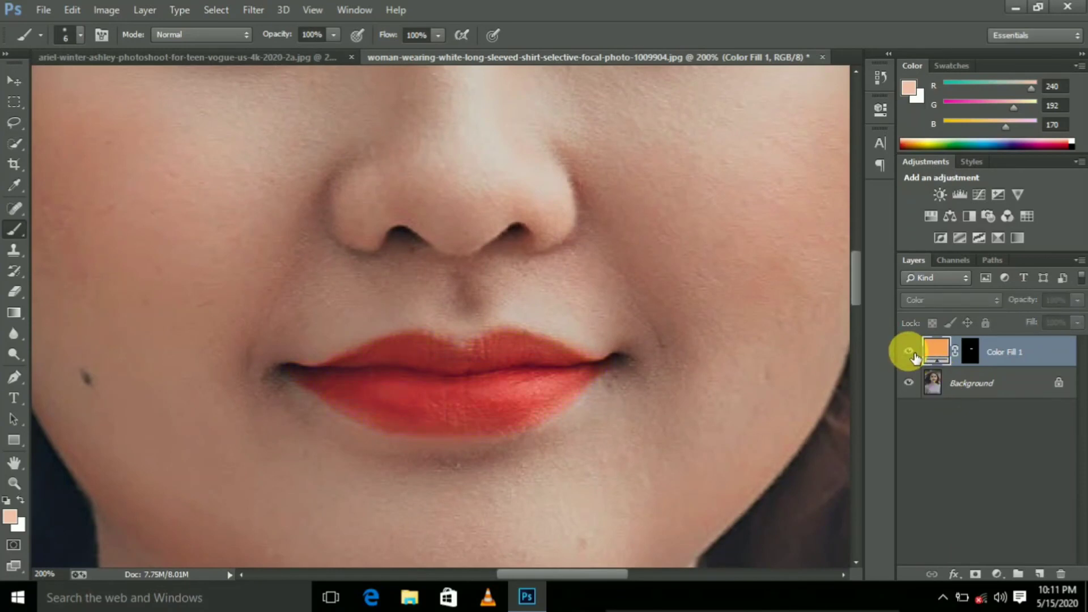
click(911, 353)
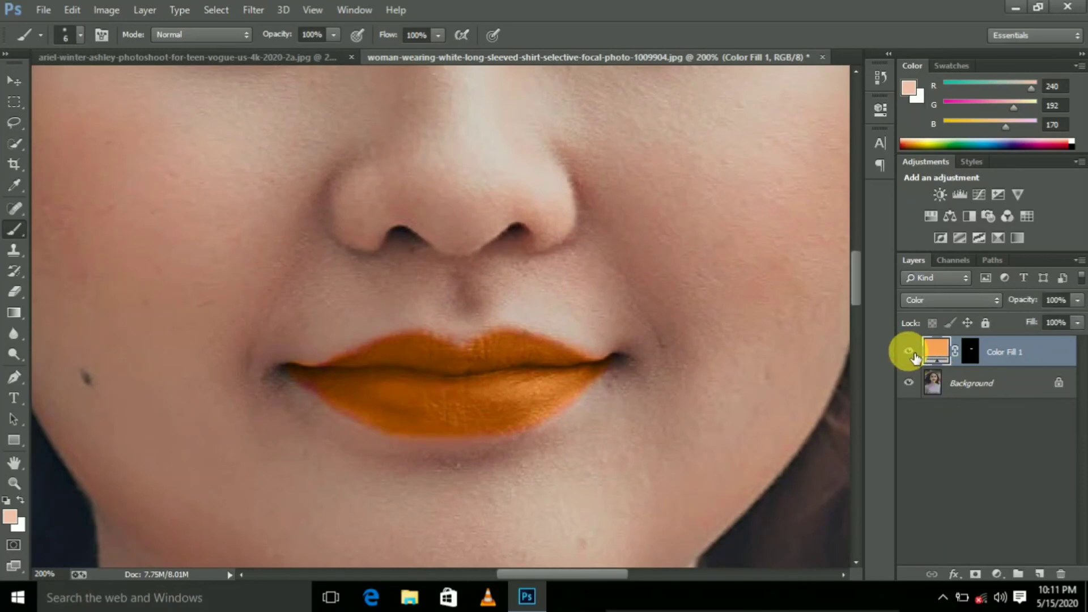